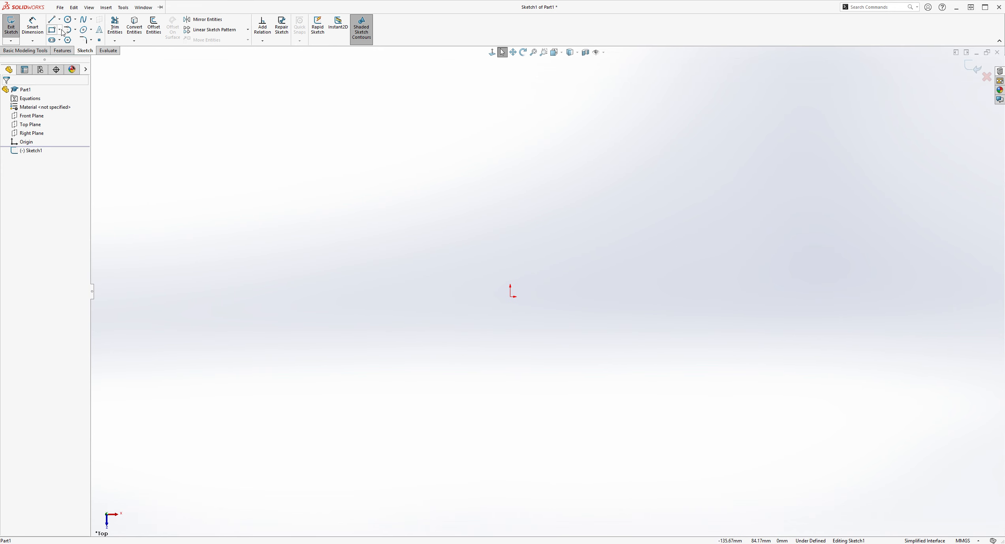
Step: Sketch a center rectangle centred on the origin, about 70 mm high and roughly twice as wide
left_click(510, 297)
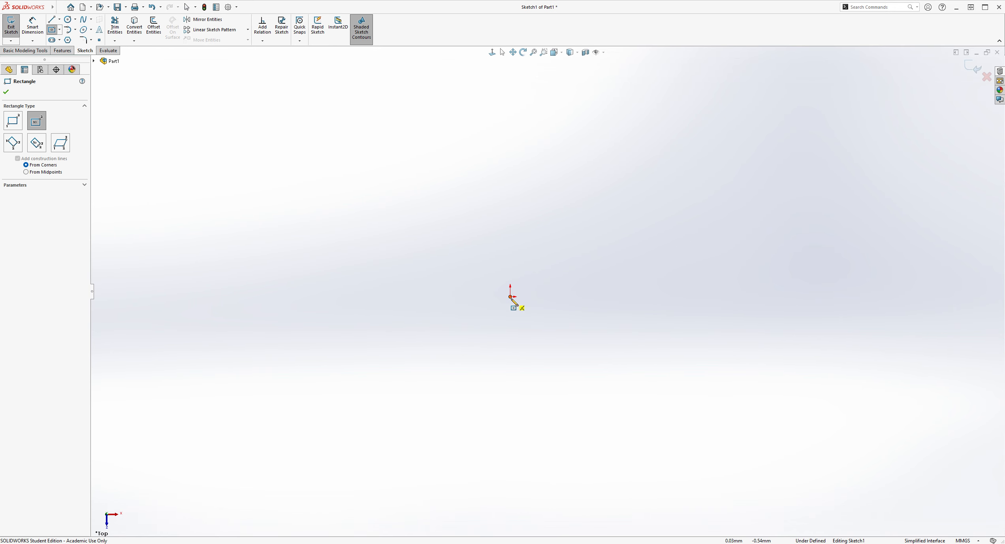
left_click(304, 396)
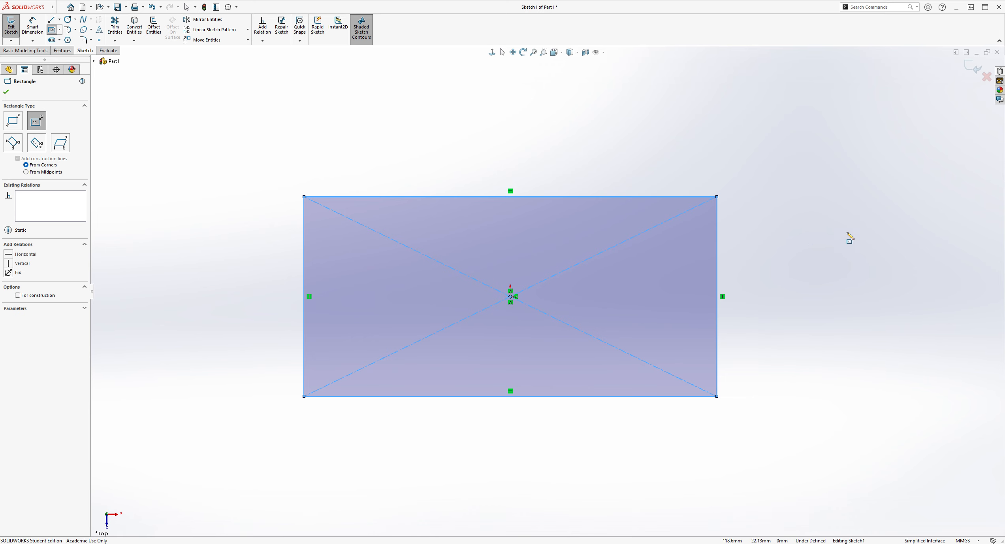
key("Escape")
Step: Dimension the rectangle's vertical side and set it to 225 mm
left_click(32, 25)
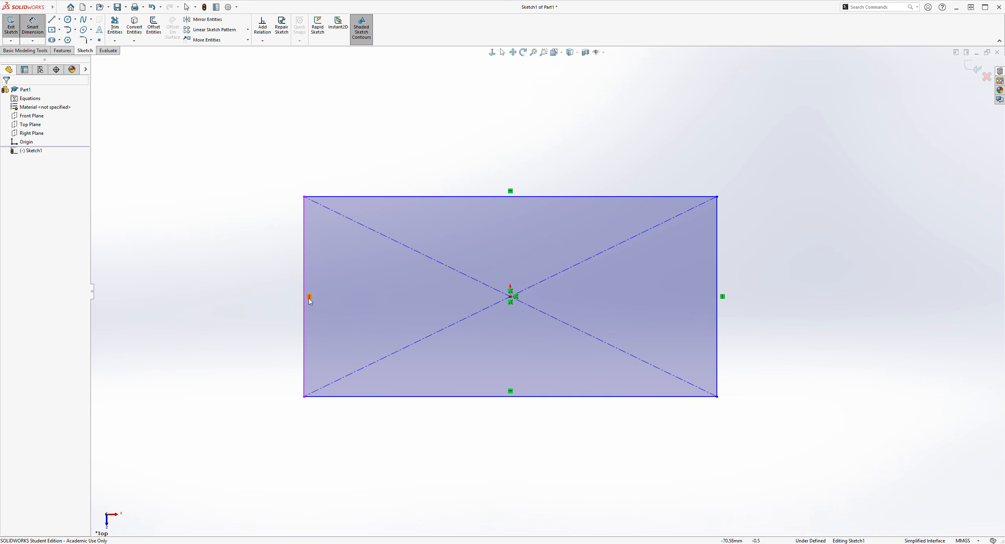
left_click(305, 291)
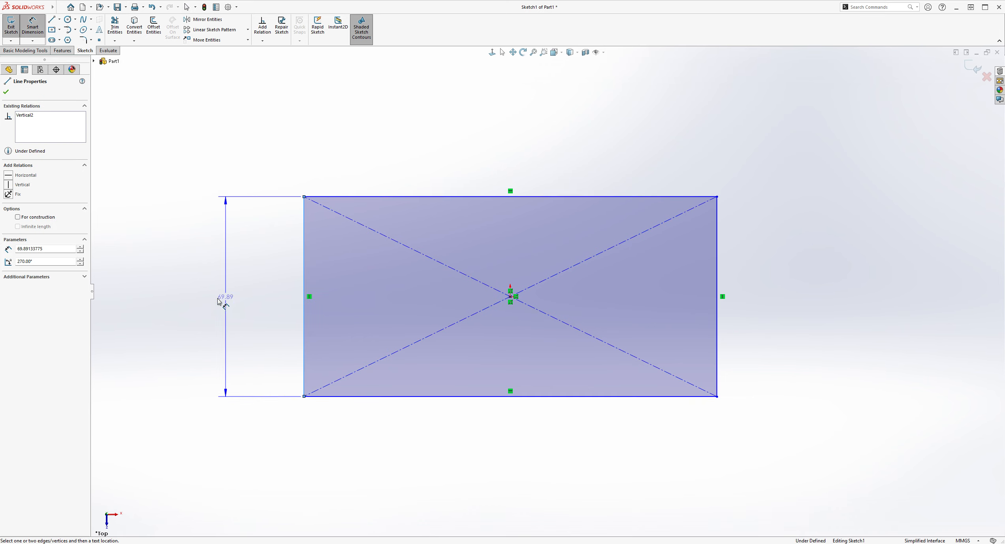
left_click(194, 303)
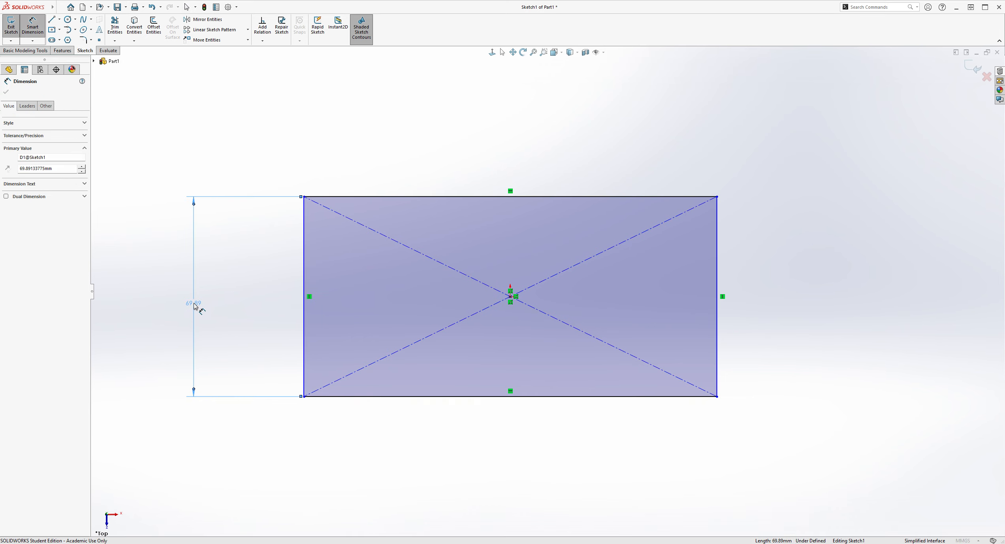
type("225")
key("Return")
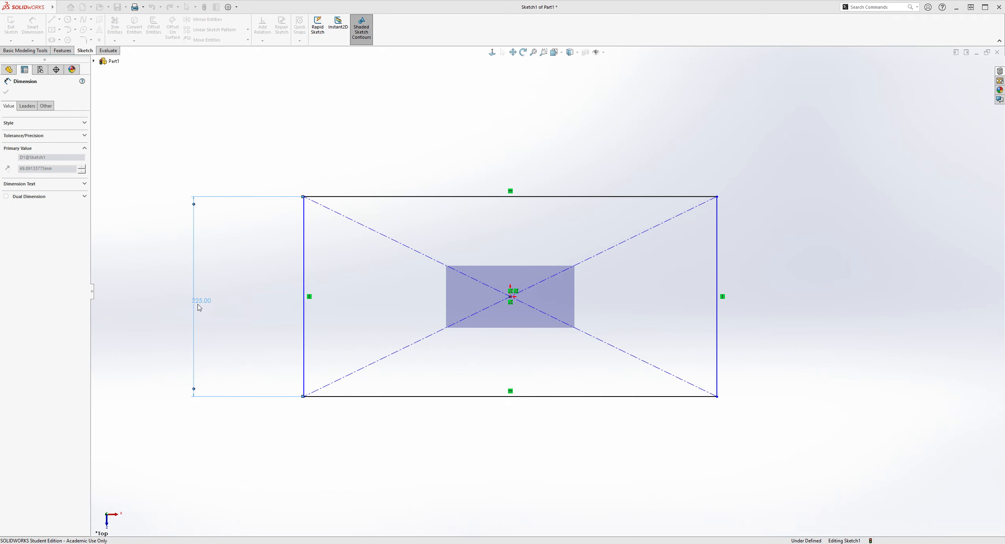
Step: Dimension the rectangle's bottom line and set it to 850 mm
left_click(457, 396)
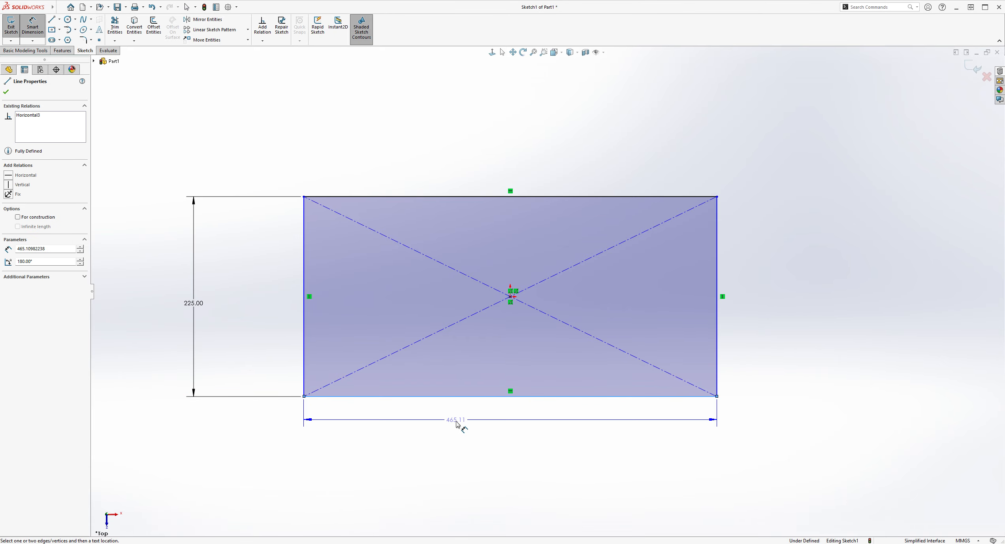
left_click(465, 448)
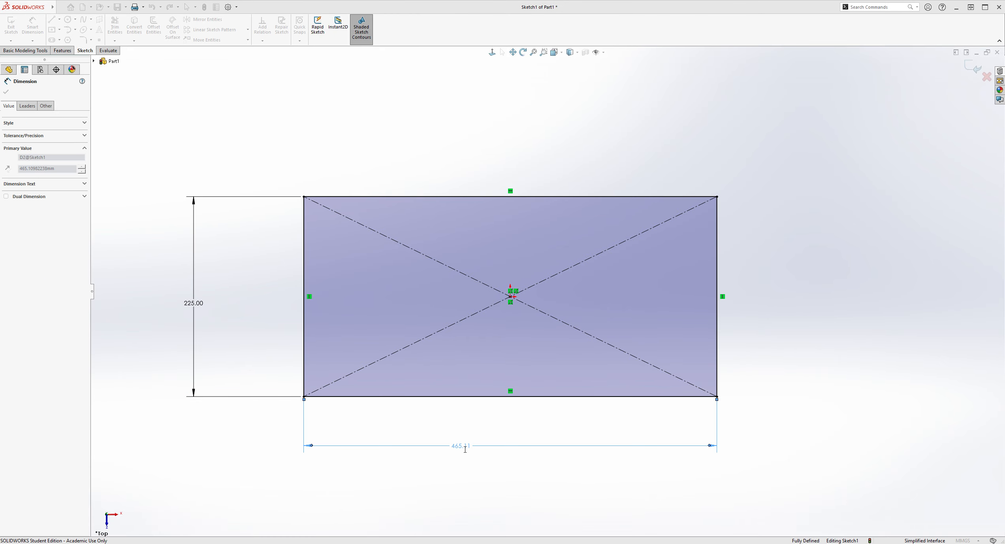
type("850")
key("Return")
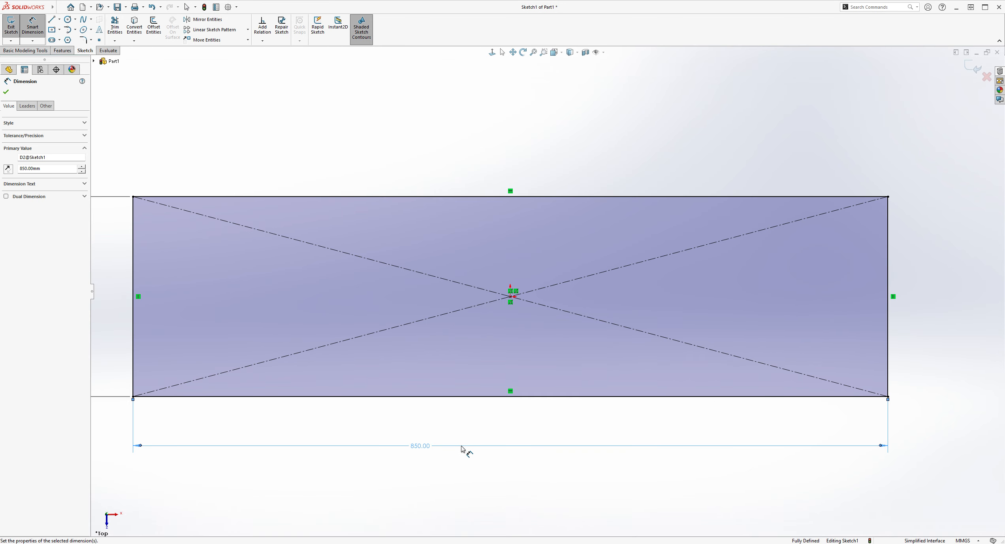
key("Escape")
key("f")
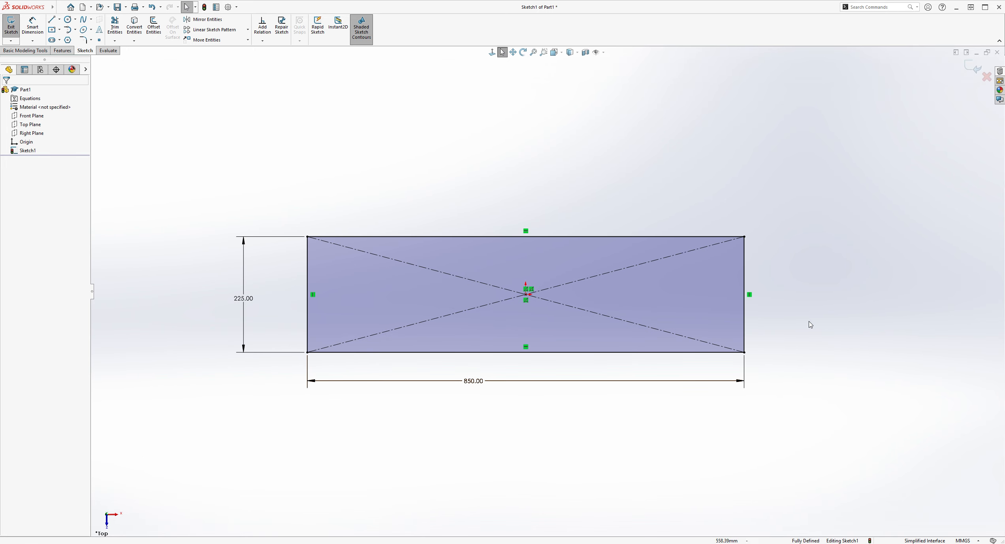
Step: Extrude the rectangle as a blind boss 106 mm deep, with the direction reversed to go below the sketch plane
left_click(56, 50)
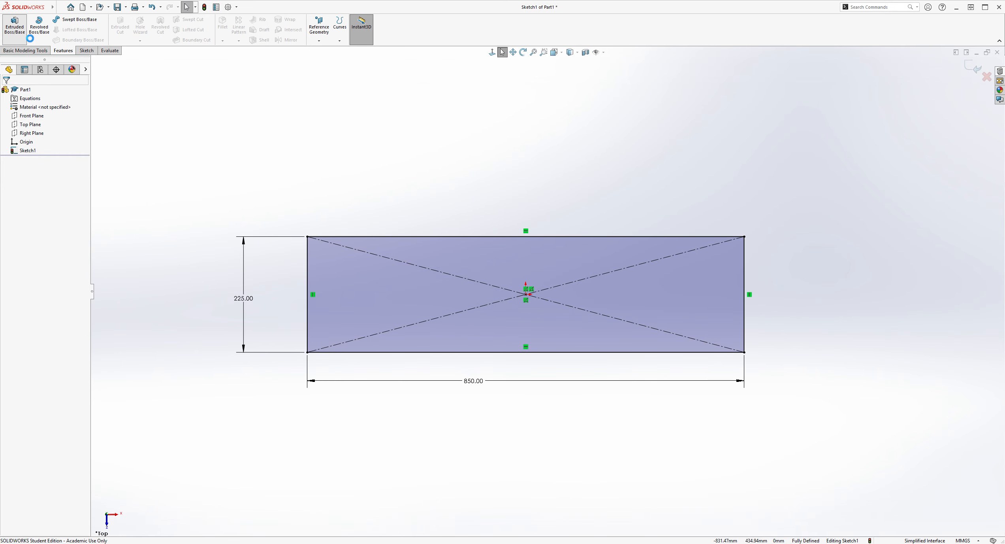
left_click(14, 25)
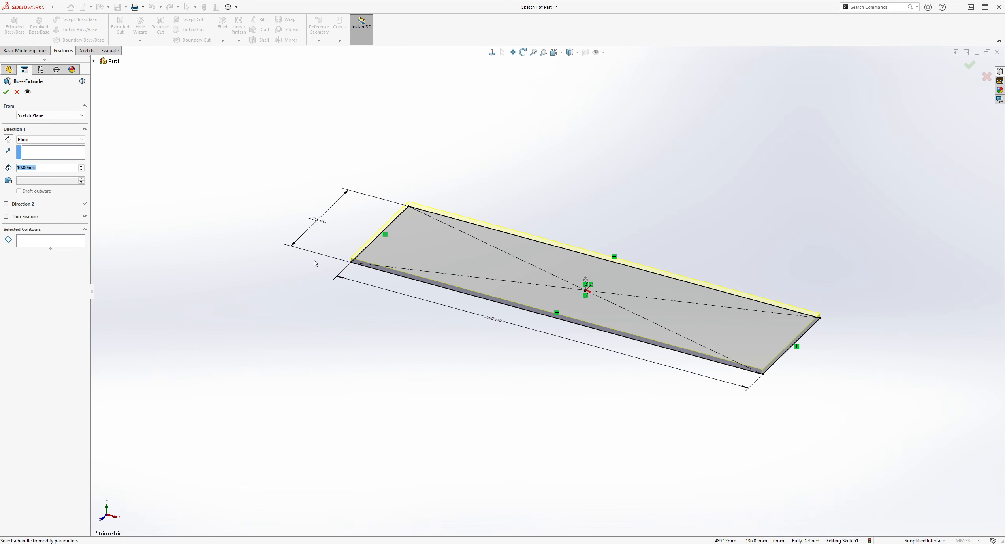
middle_click_drag(603, 283, 630, 180)
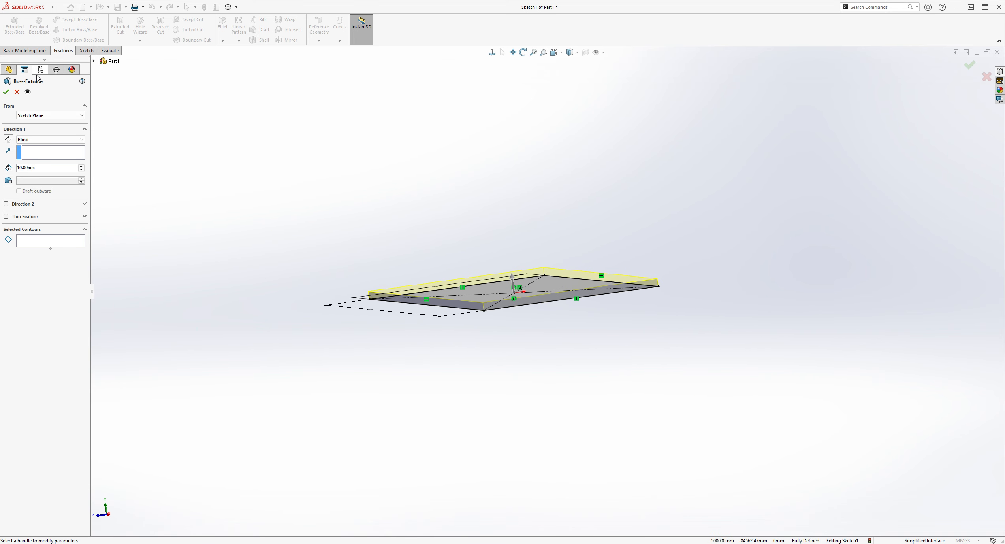
left_click(9, 140)
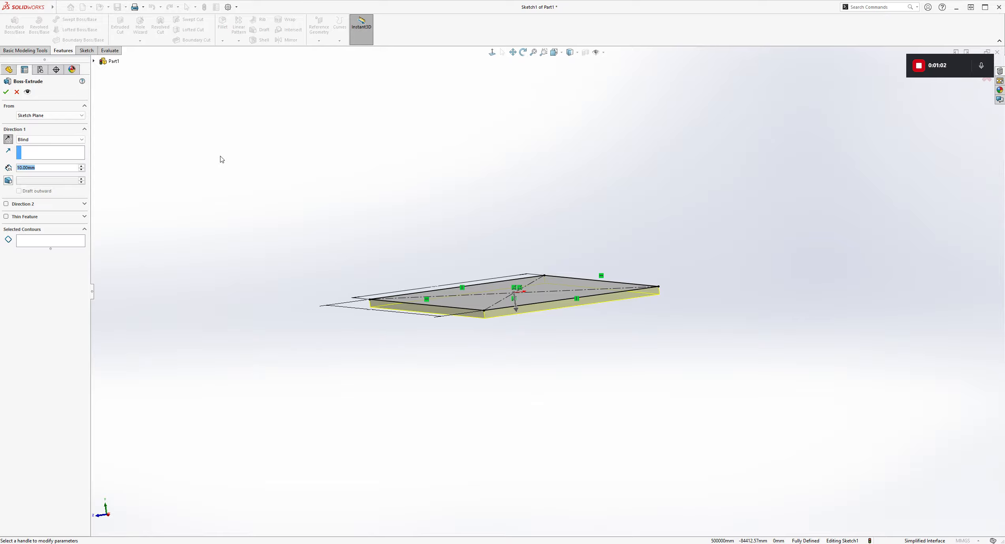
type("10")
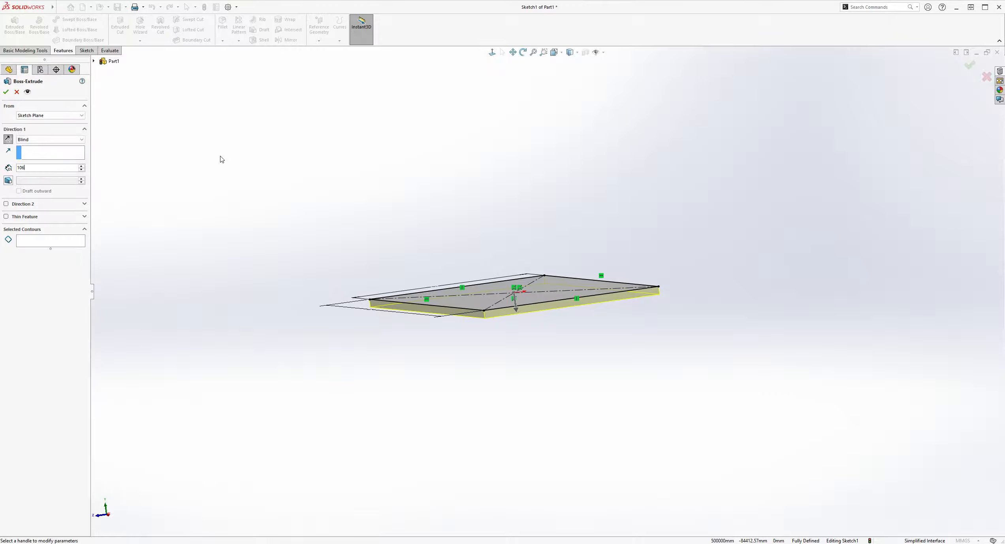
type("6")
key("Return")
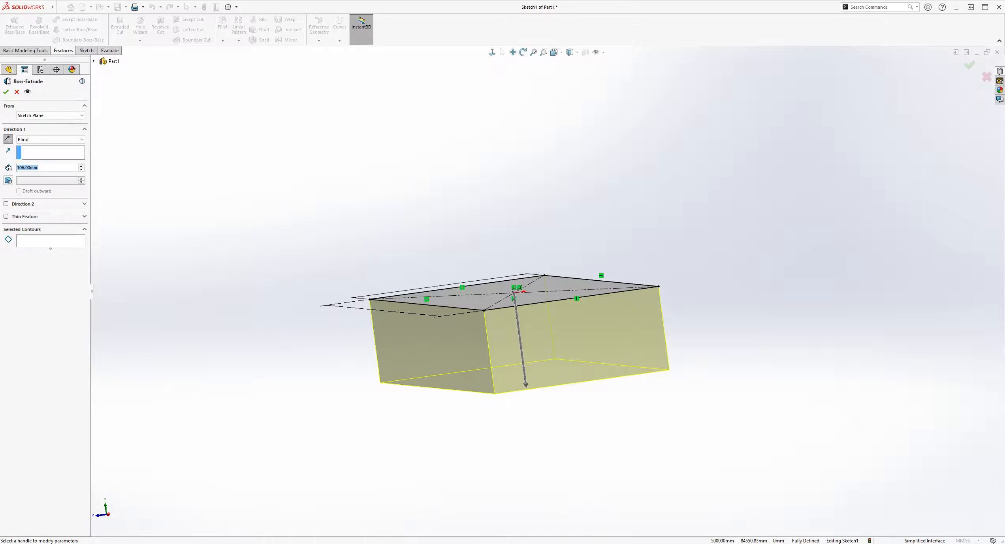
left_click(6, 92)
Step: Open a new sketch on the 225 mm wide end face of the block
middle_click_drag(675, 259, 585, 266)
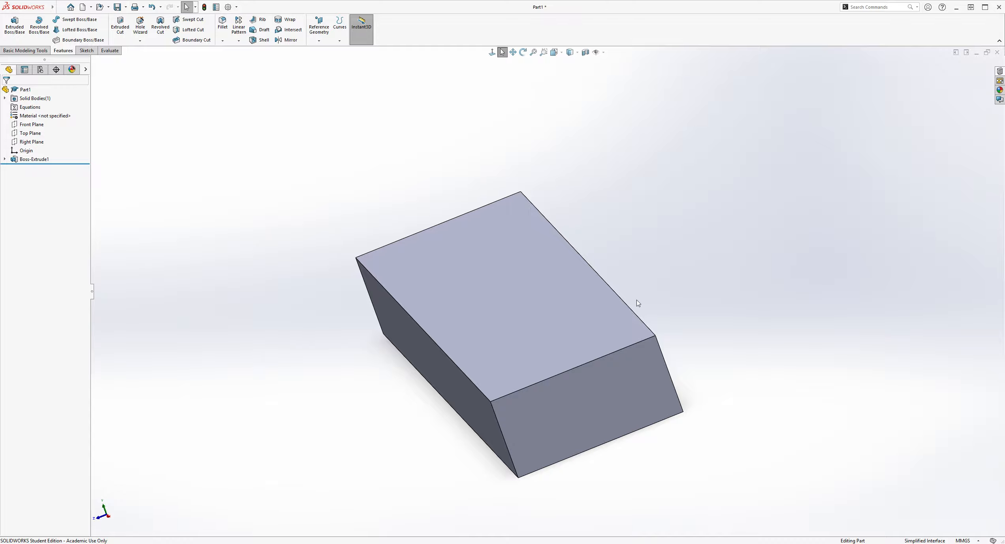
middle_click_drag(612, 240, 586, 259)
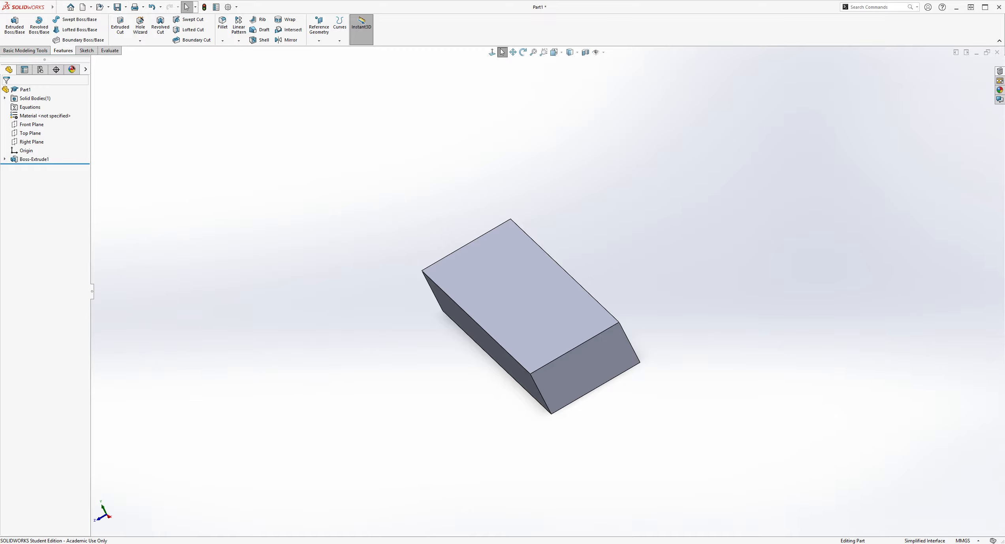
mouse_move(624, 280)
middle_mouse_down()
mouse_move(678, 280)
mouse_move(682, 256)
mouse_move(675, 271)
middle_mouse_up()
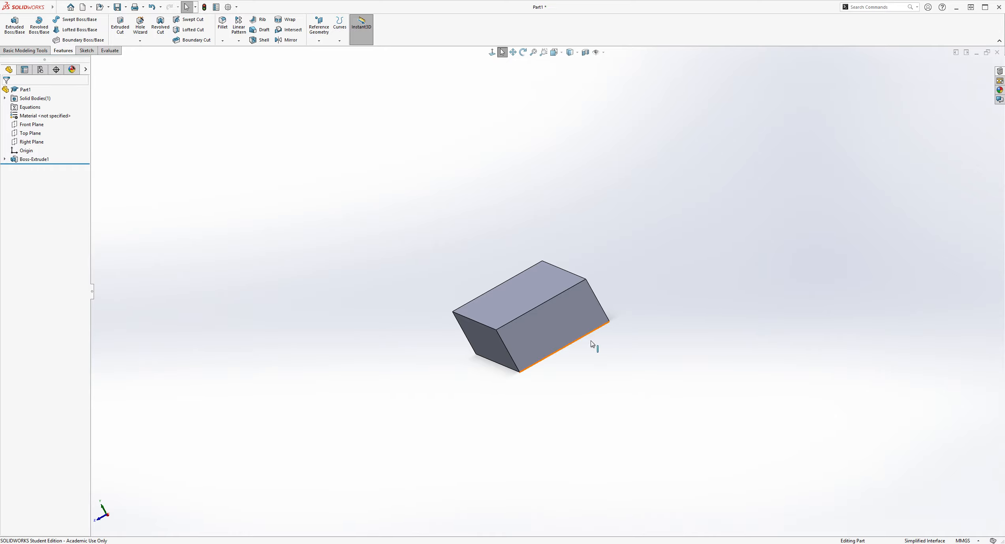
left_click(85, 50)
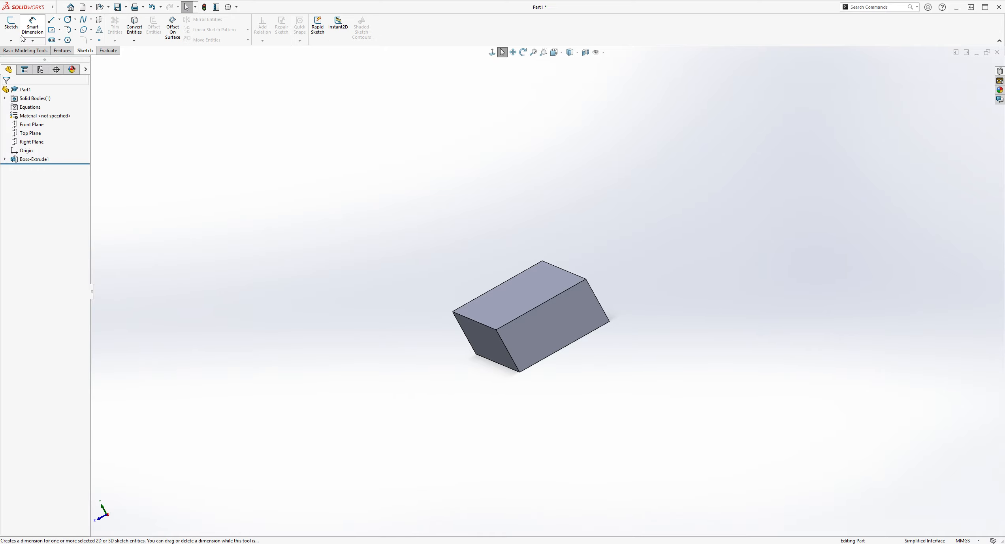
left_click(11, 24)
left_click(570, 315)
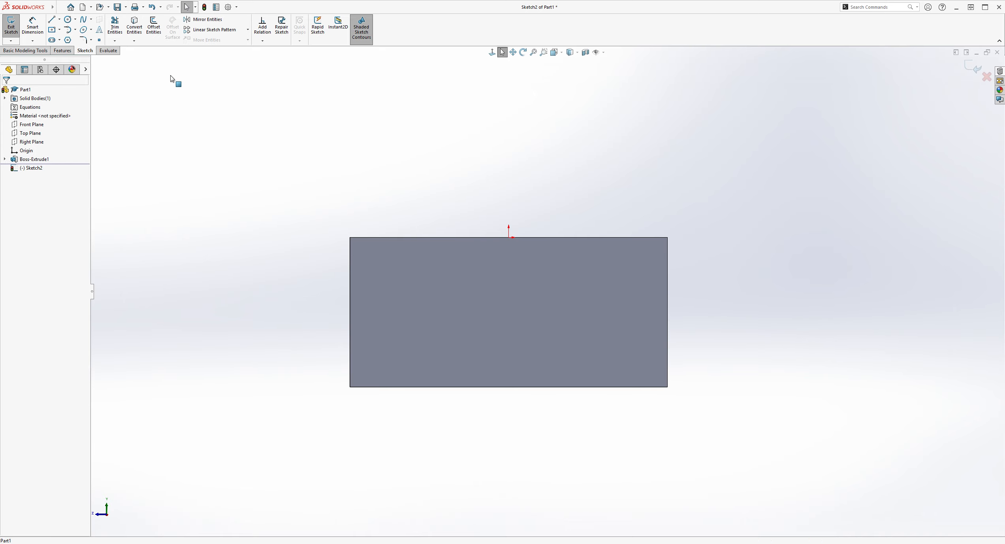
Step: Draw a vertical centerline through the origin, extending past the top and bottom edges of the end face
left_click(50, 19)
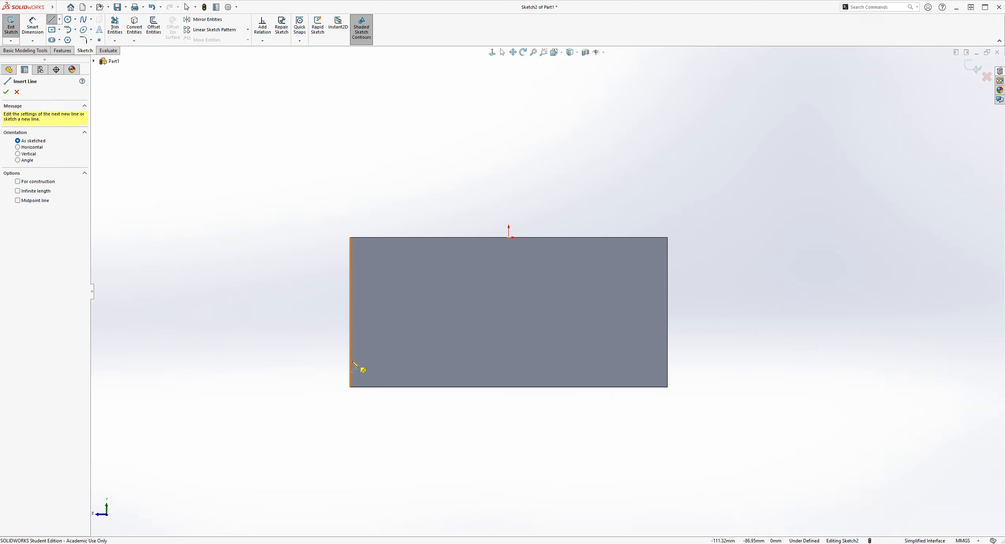
left_click(60, 20)
left_click(67, 39)
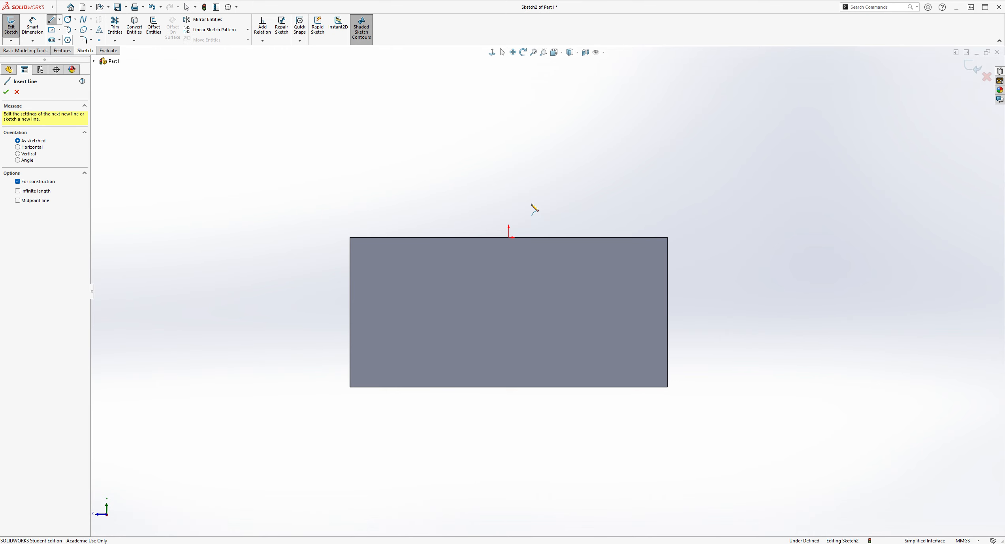
left_click(508, 143)
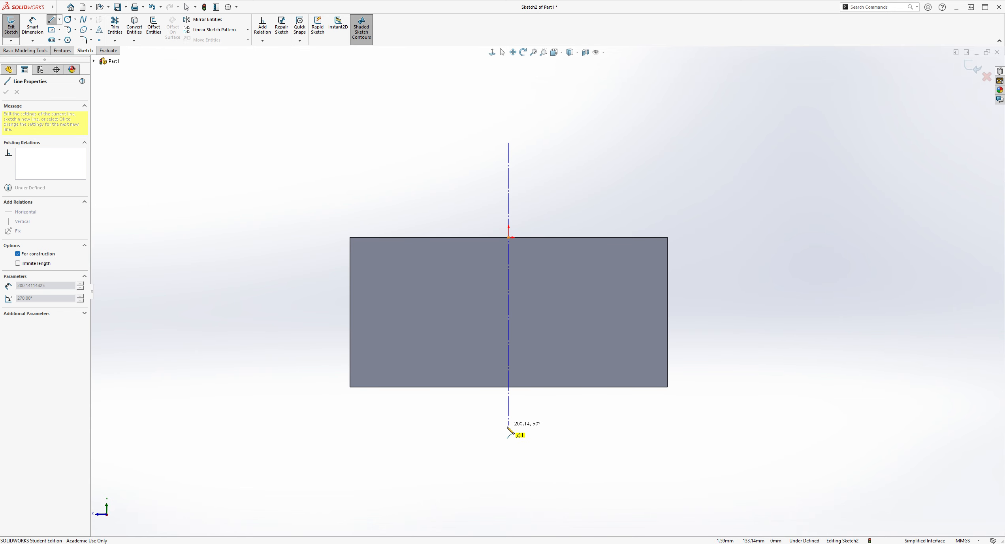
left_click(509, 474)
key("Escape")
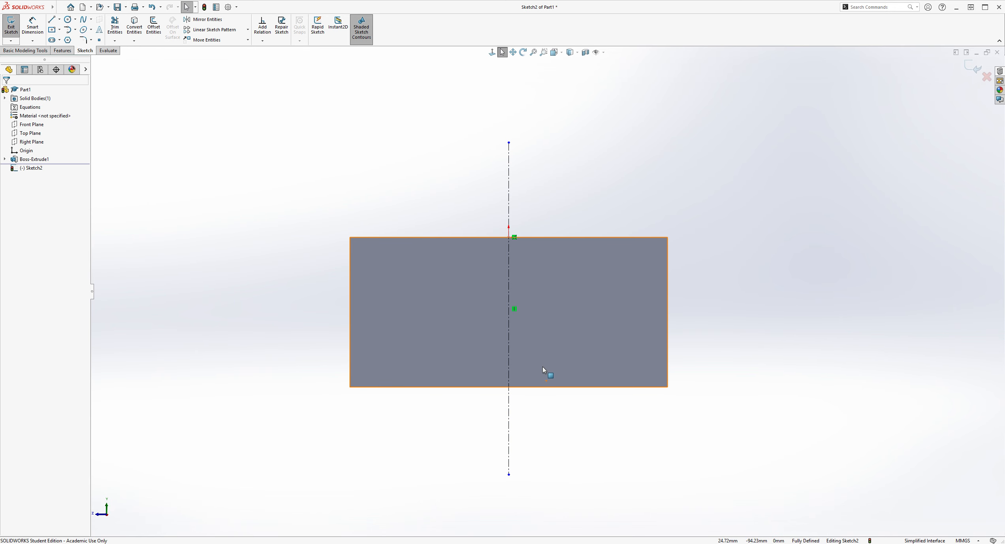
Step: Sketch a closed four-sided profile in the face's lower-left corner, about 18 mm high, with a slanted inner side about 20 mm long
left_click(51, 19)
scroll(487, 434, "down", 1)
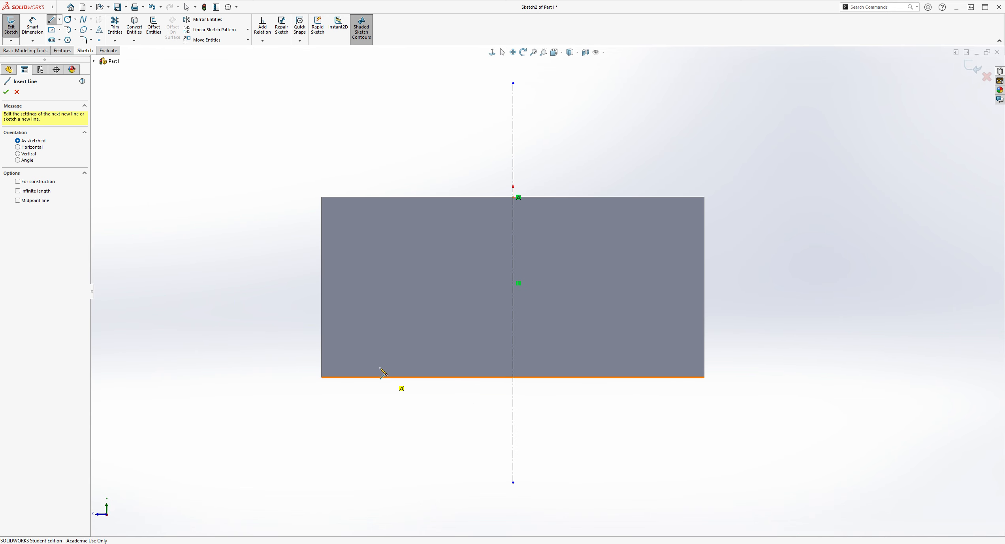
left_click(322, 349)
left_click(364, 347)
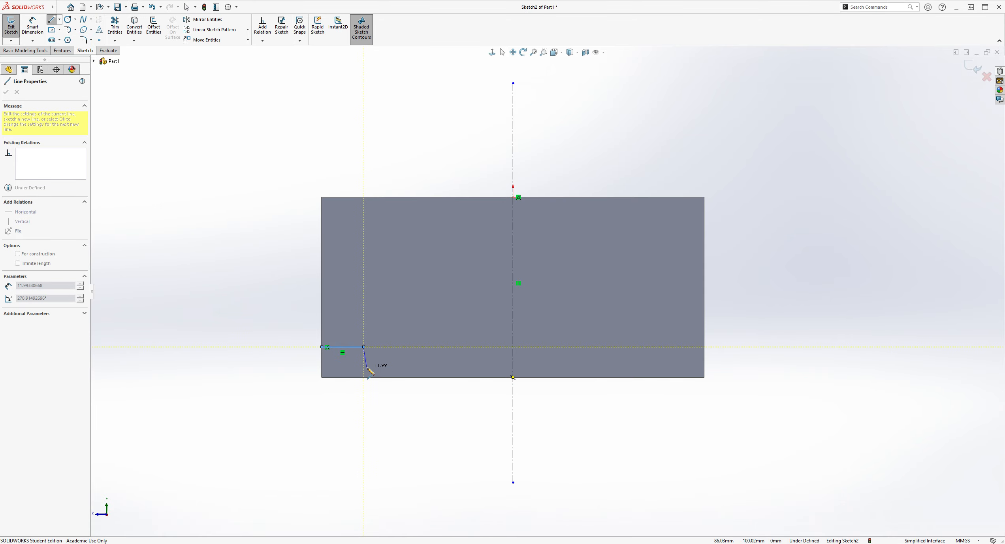
left_click(350, 378)
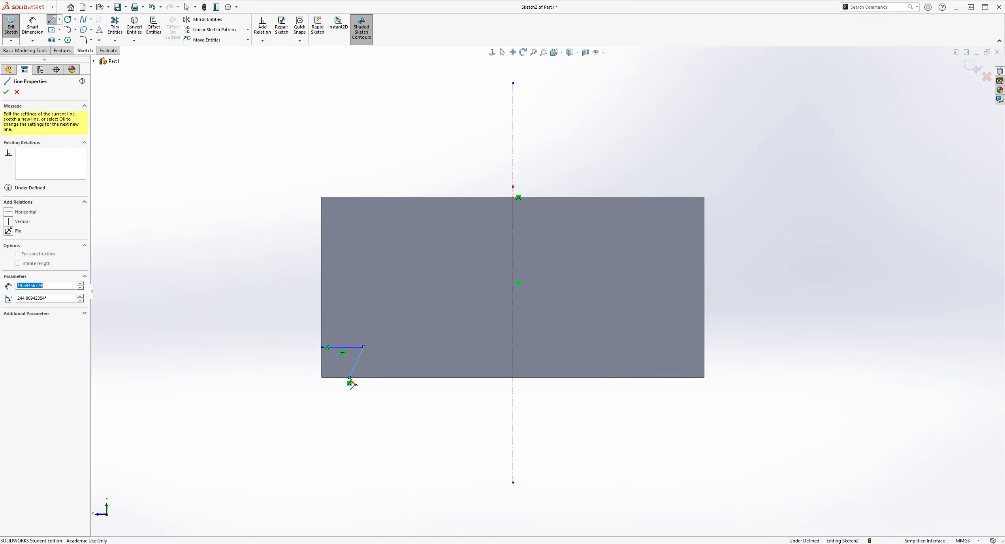
left_click(321, 377)
left_click(322, 347)
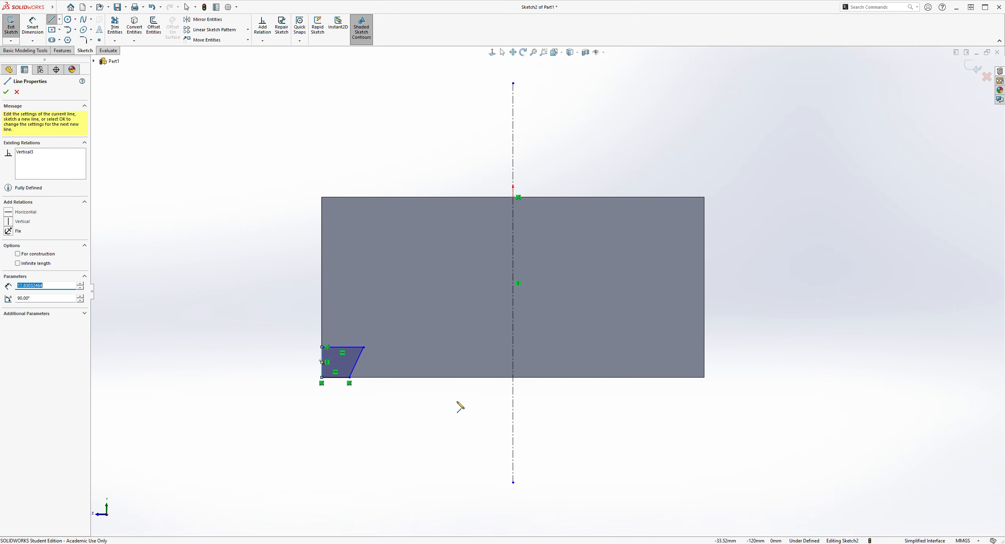
key("Escape")
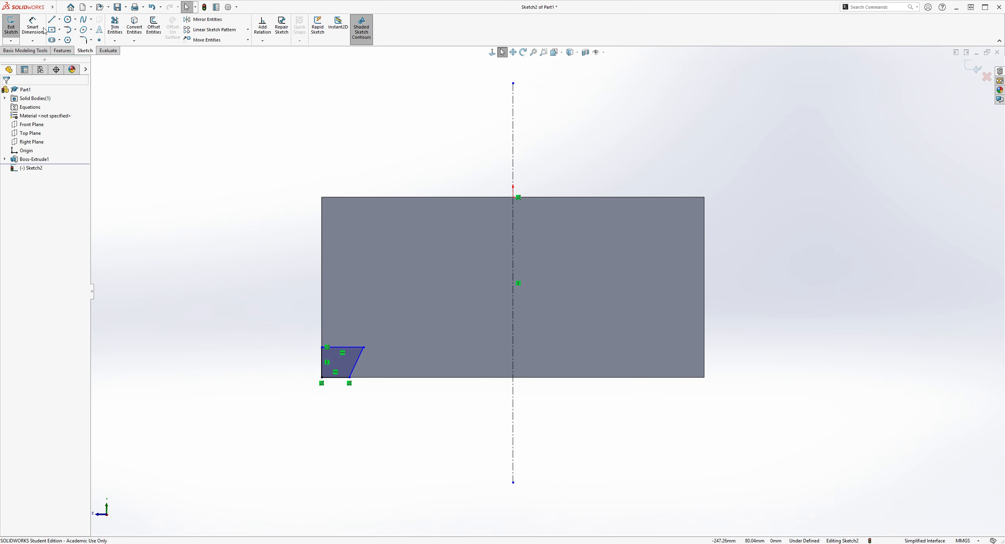
Step: Dimension the angle between the profile's slanted line and the face's bottom edge and set it to 45°
left_click(41, 29)
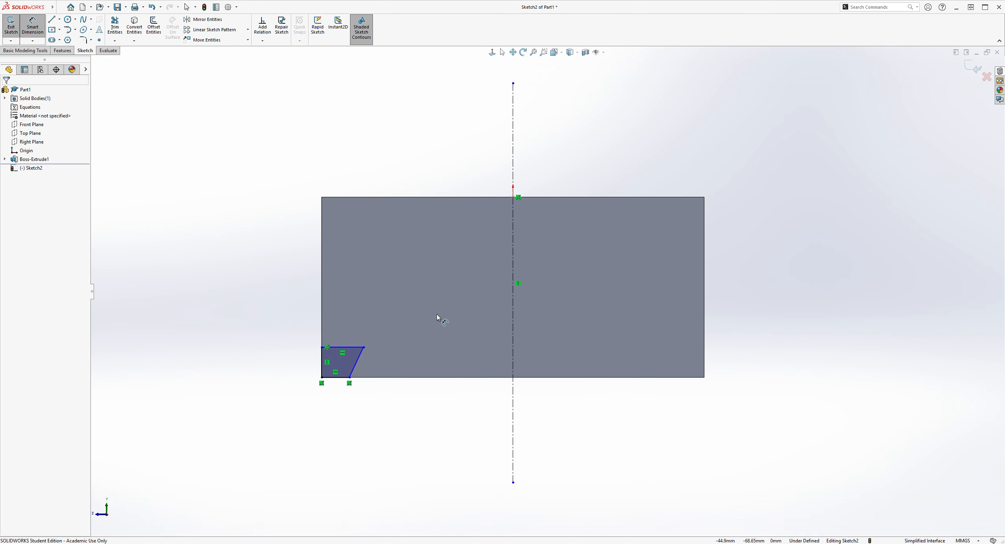
left_click(361, 361)
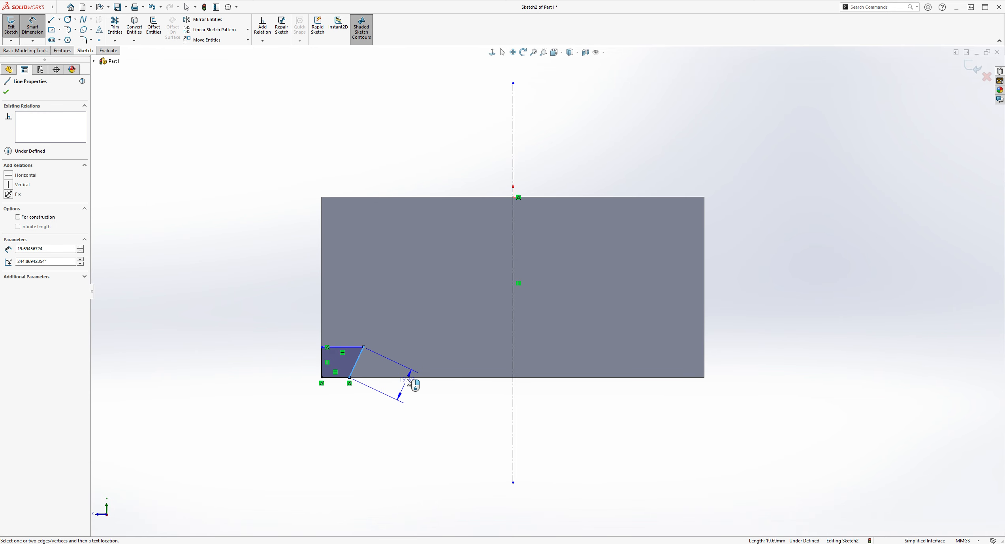
left_click(409, 377)
left_click(419, 345)
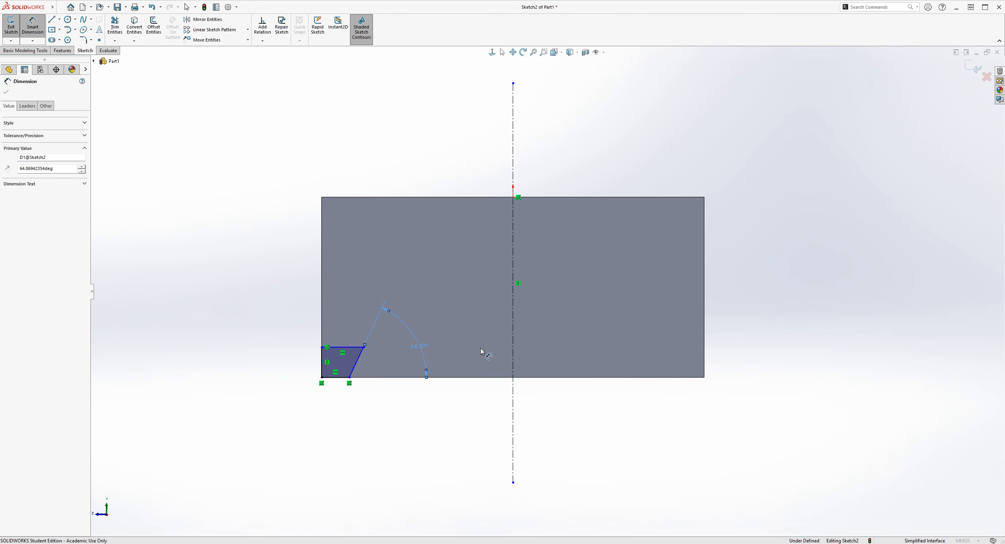
type("45")
key("Return")
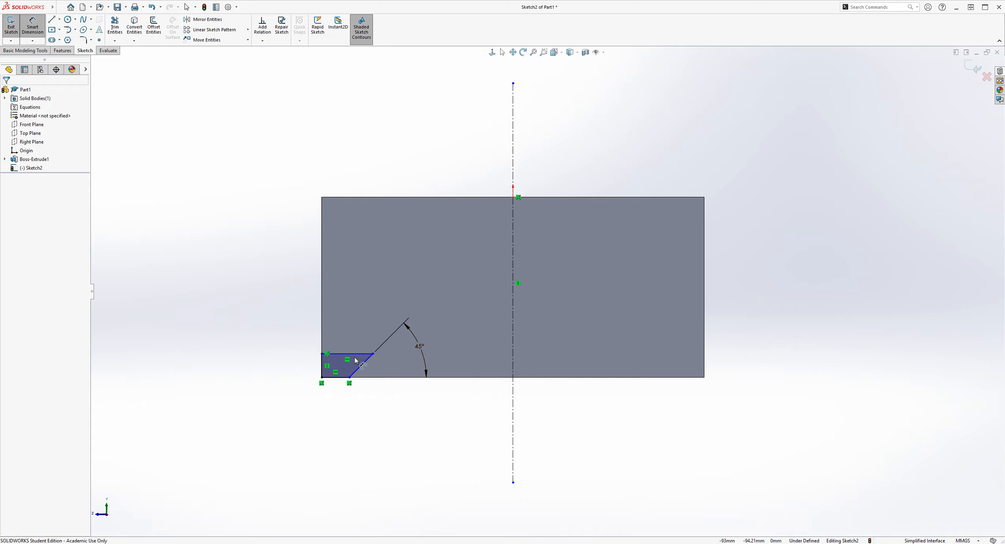
Step: Dimension the corner profile's height between the face's bottom edge and the profile's upper line and set it to 16 mm
left_click(382, 378)
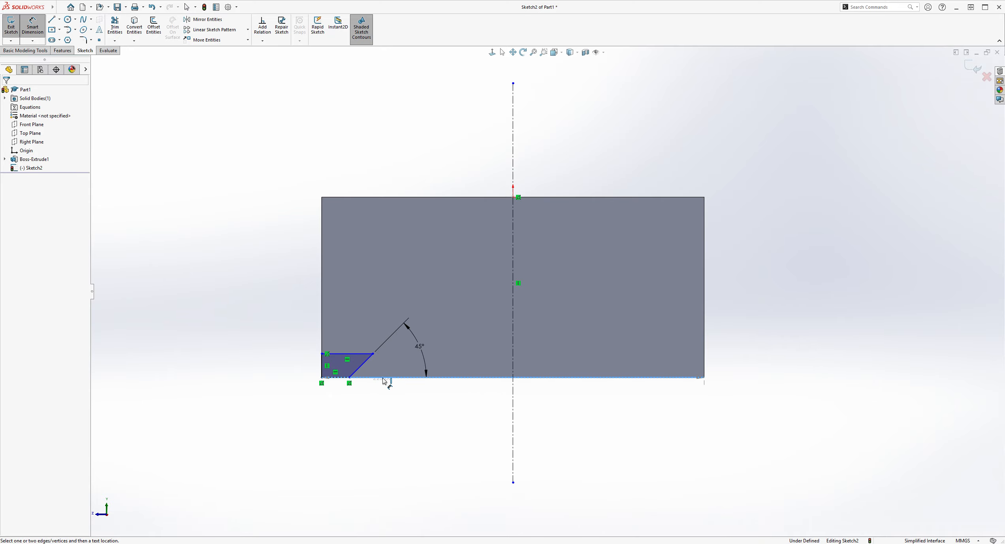
left_click(357, 357)
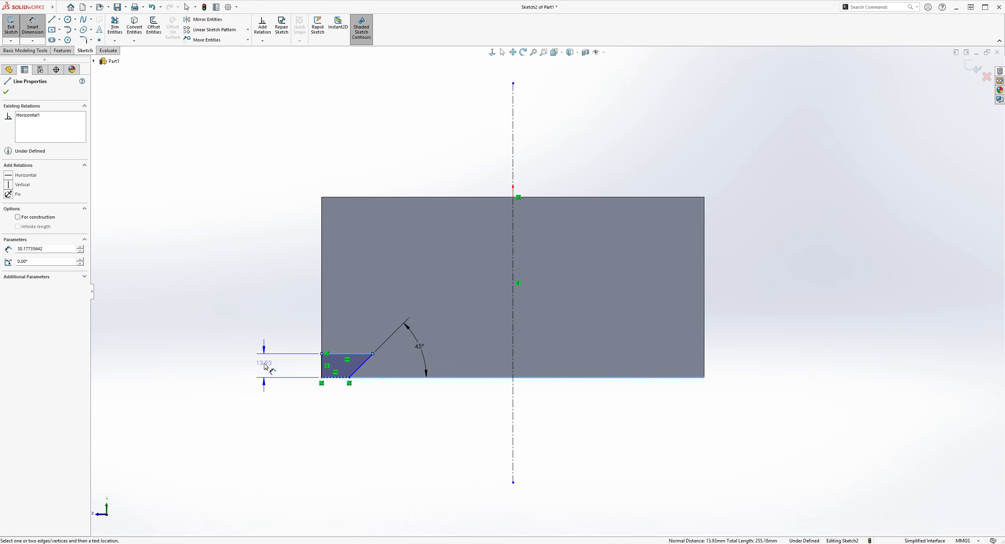
left_click(265, 366)
type("16")
key("Return")
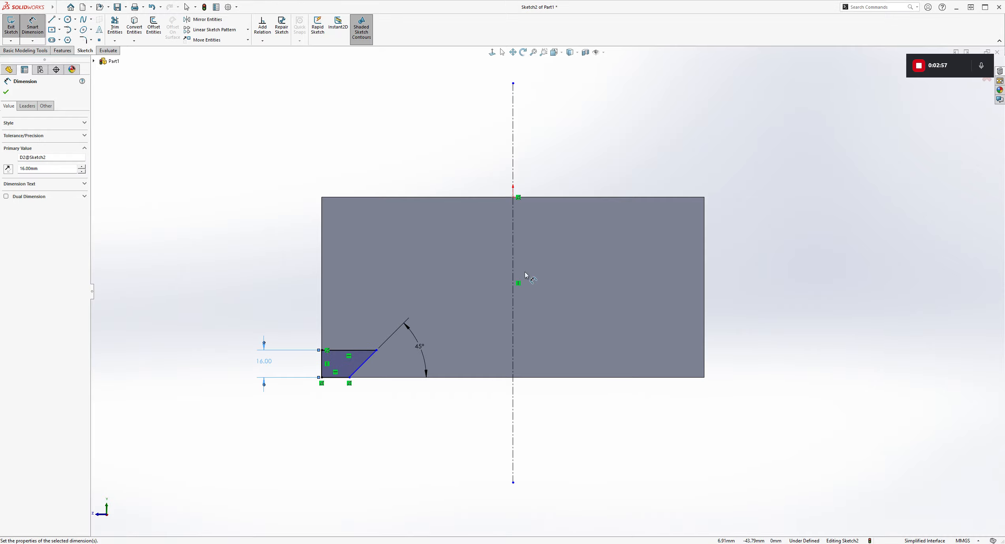
key("Escape")
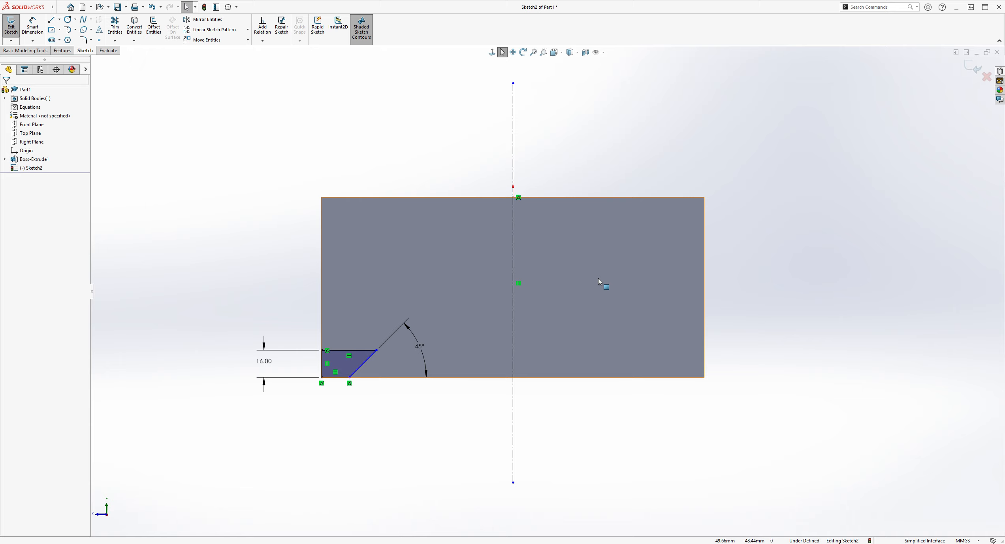
Step: Mirror all four lines of the corner profile about the vertical centerline, keeping the original
left_click(194, 20)
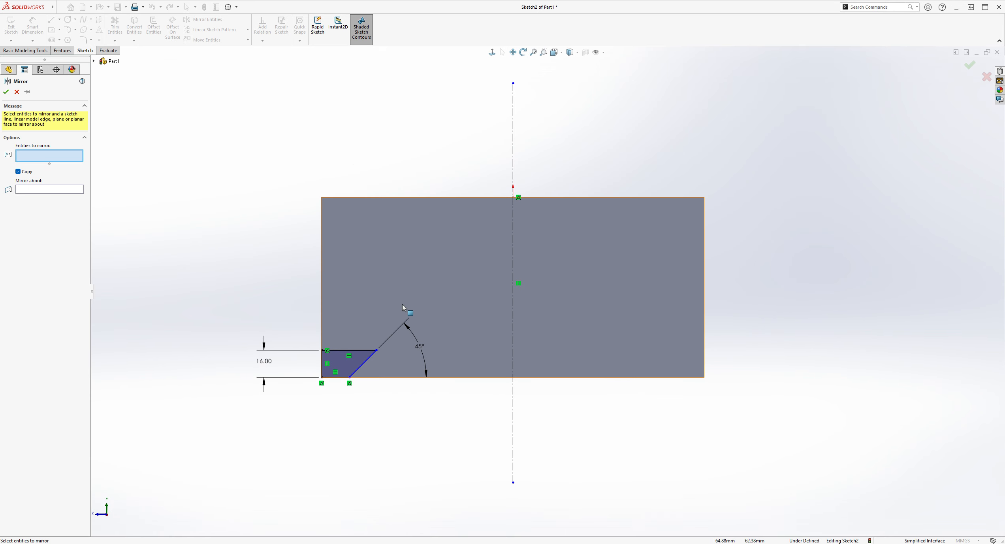
left_click(358, 350)
left_click(366, 360)
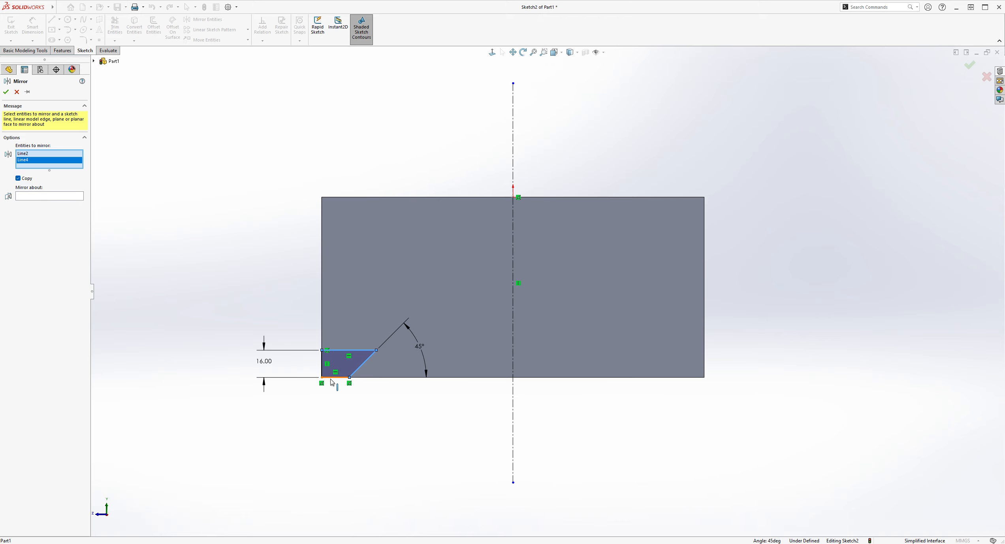
left_click(334, 377)
left_click(322, 370)
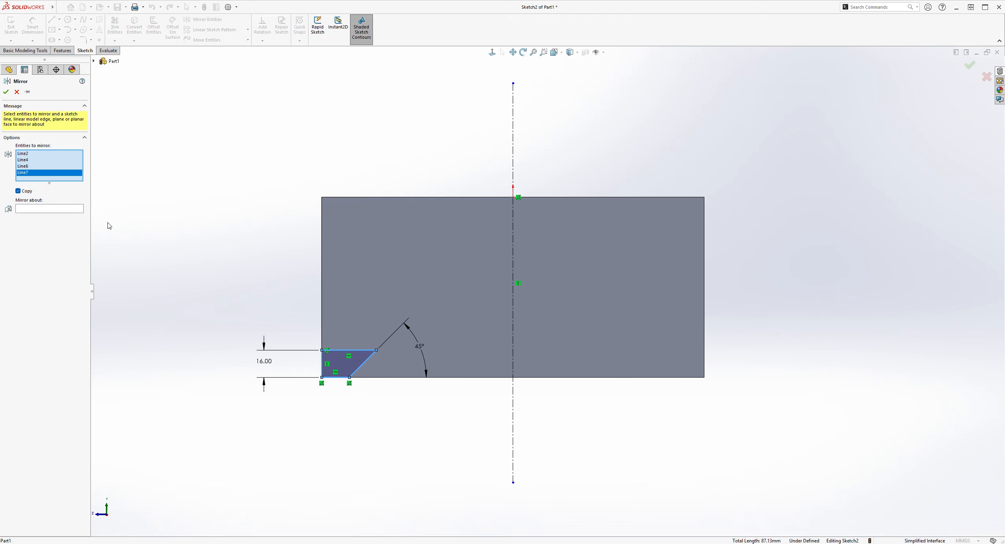
left_click(50, 209)
left_click(513, 162)
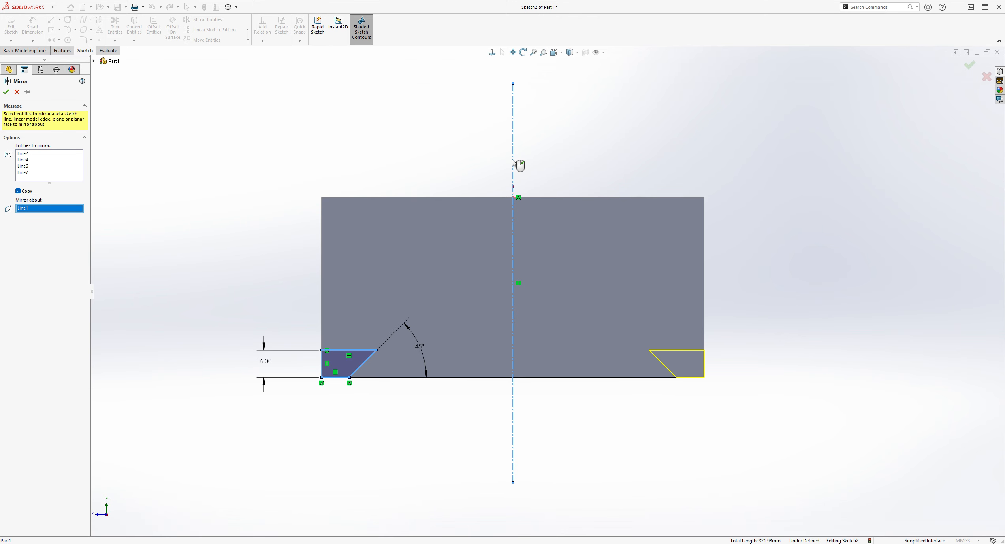
left_click(6, 92)
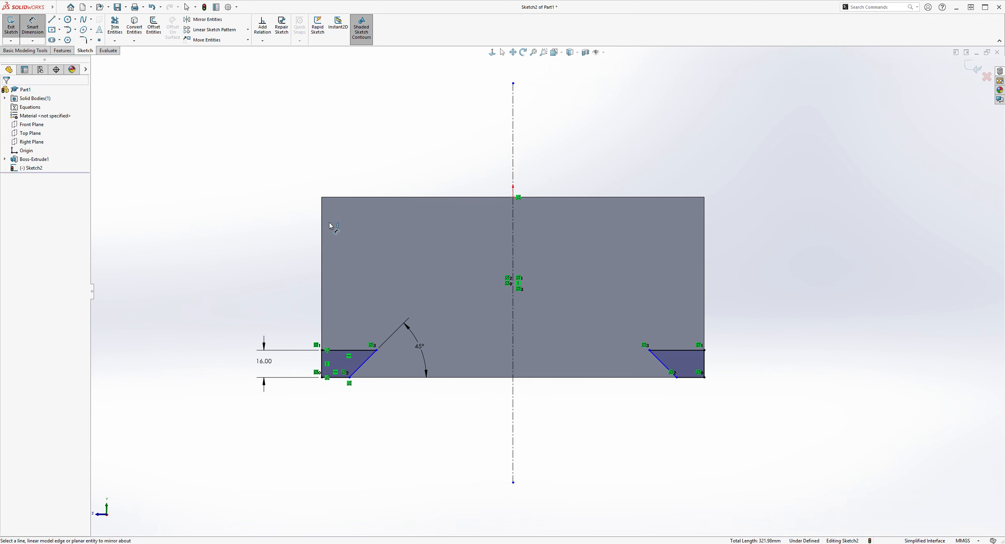
Step: Dimension the distance between the lower inner endpoints of the two corner profiles and set it to 200 mm
left_click(350, 378)
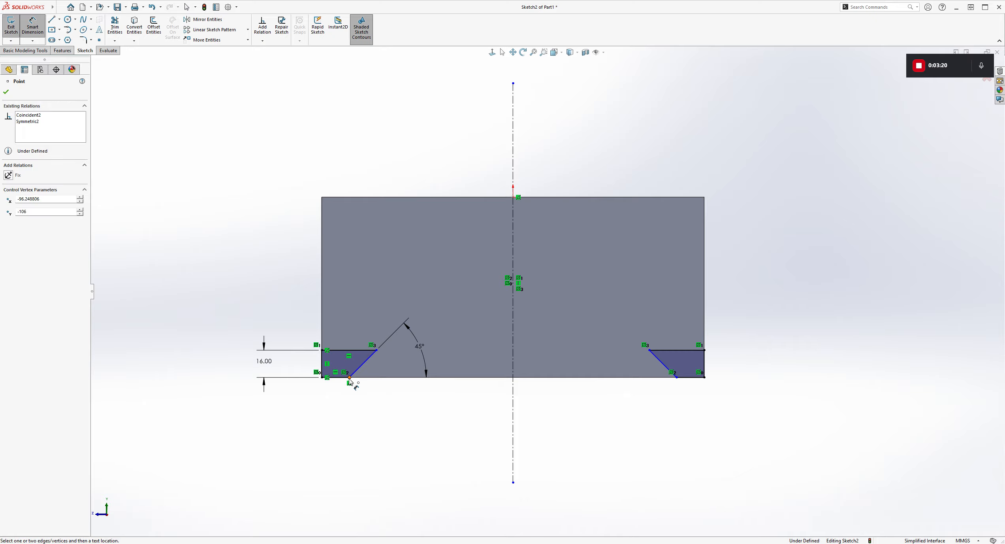
left_click(677, 378)
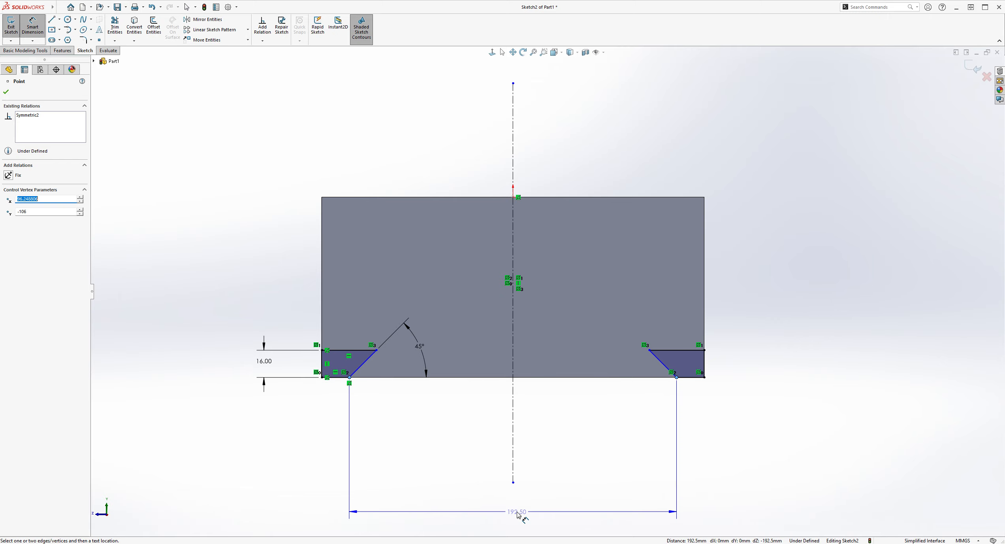
left_click(518, 513)
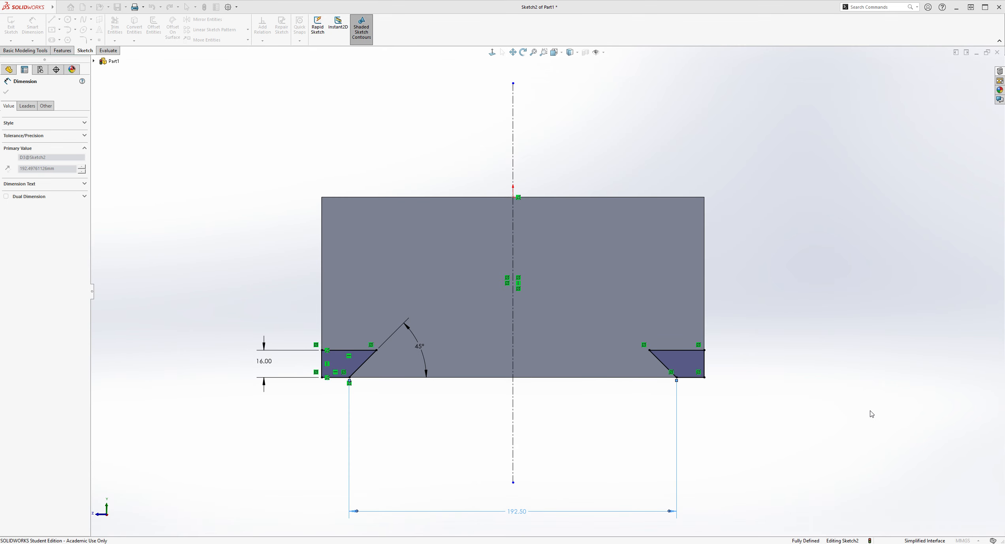
key("Return")
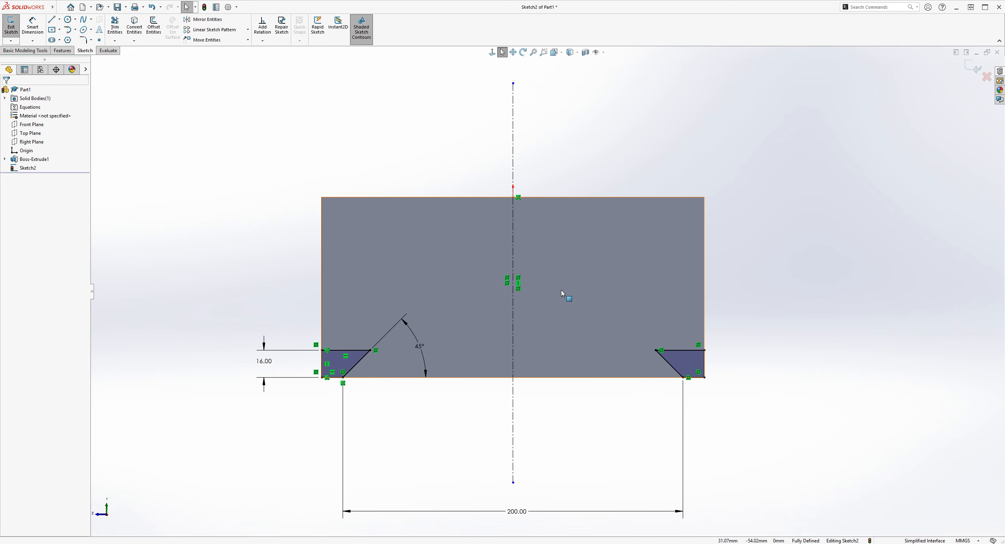
Step: Sketch half a T-slot from the face's top edge: about 9.2 mm down, a step outward, about 5.4 mm down, then across to the centerline
scroll(554, 276, "down", 1)
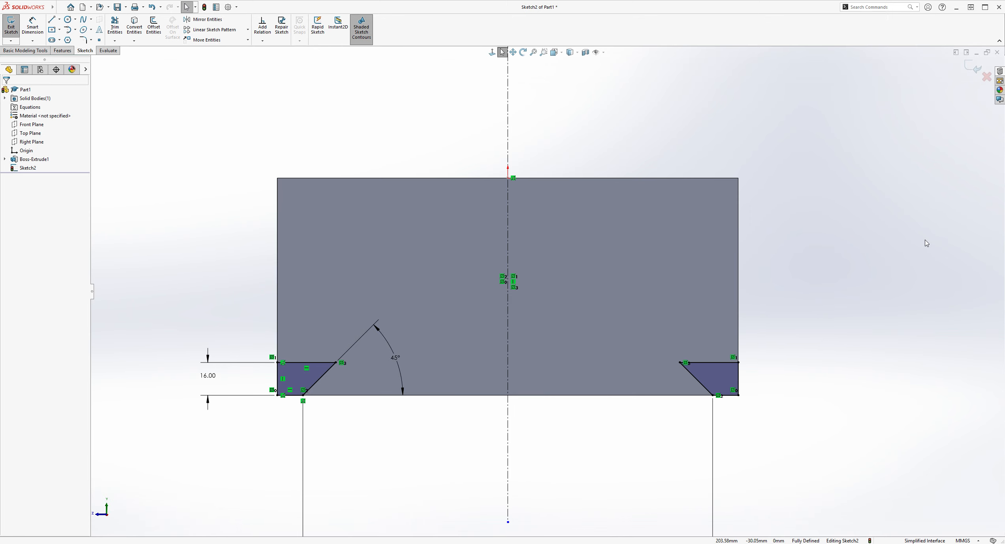
scroll(905, 245, "up", 3)
scroll(729, 222, "down", 2)
scroll(467, 155, "down", 3)
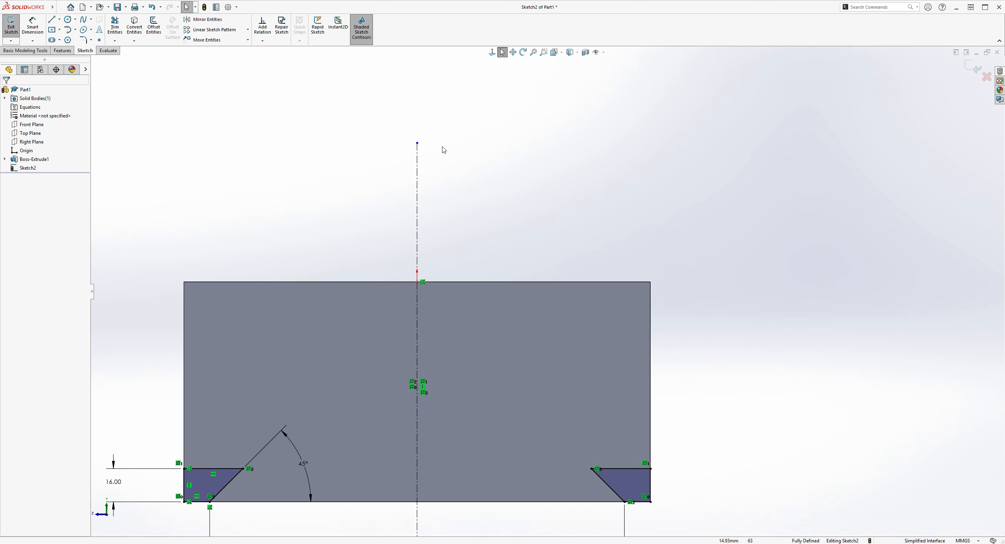
left_click(51, 20)
scroll(474, 245, "down", 2)
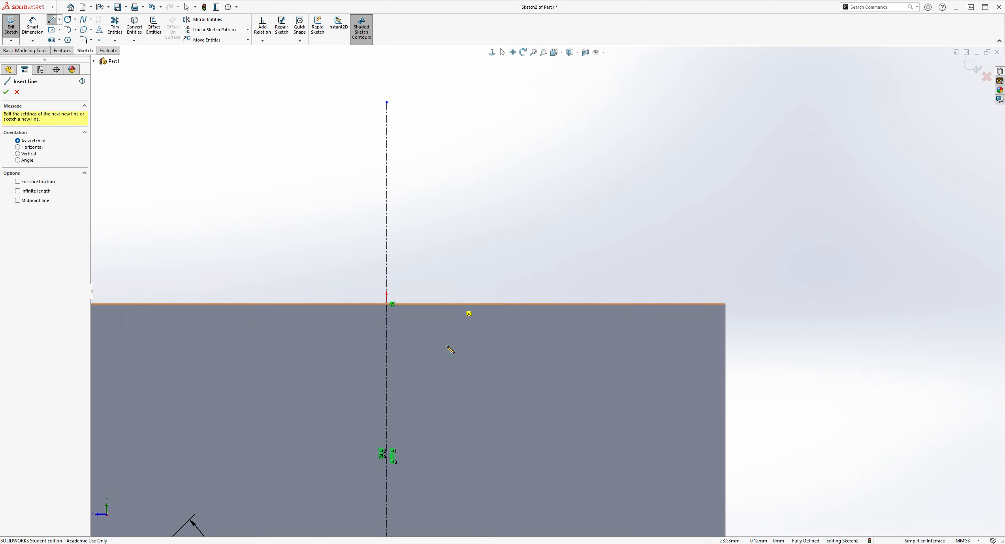
left_click(362, 304)
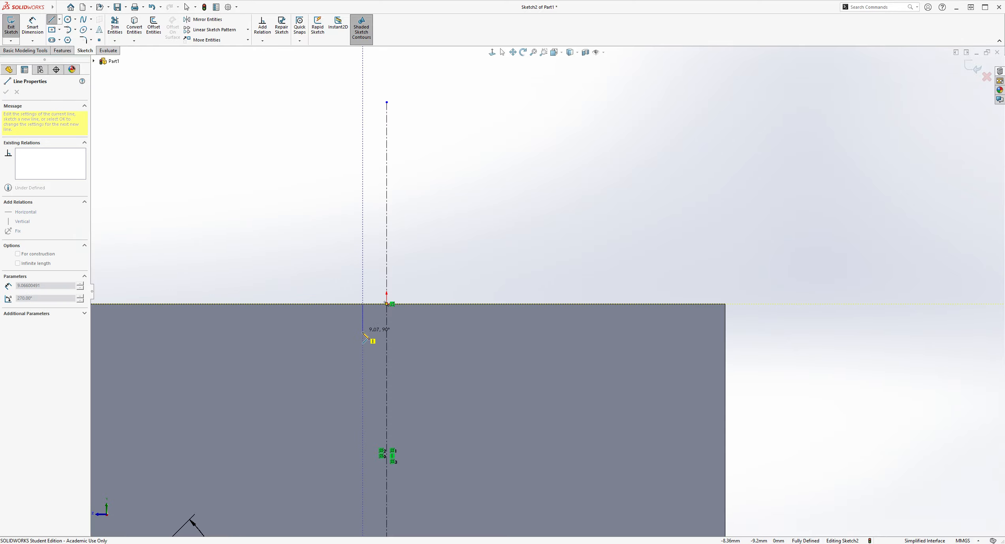
left_click(363, 332)
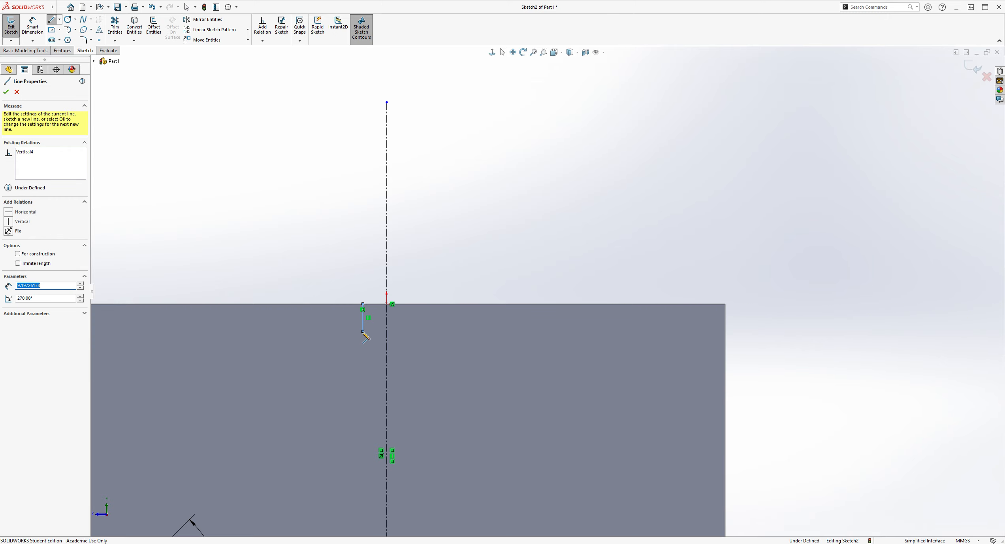
left_click(354, 331)
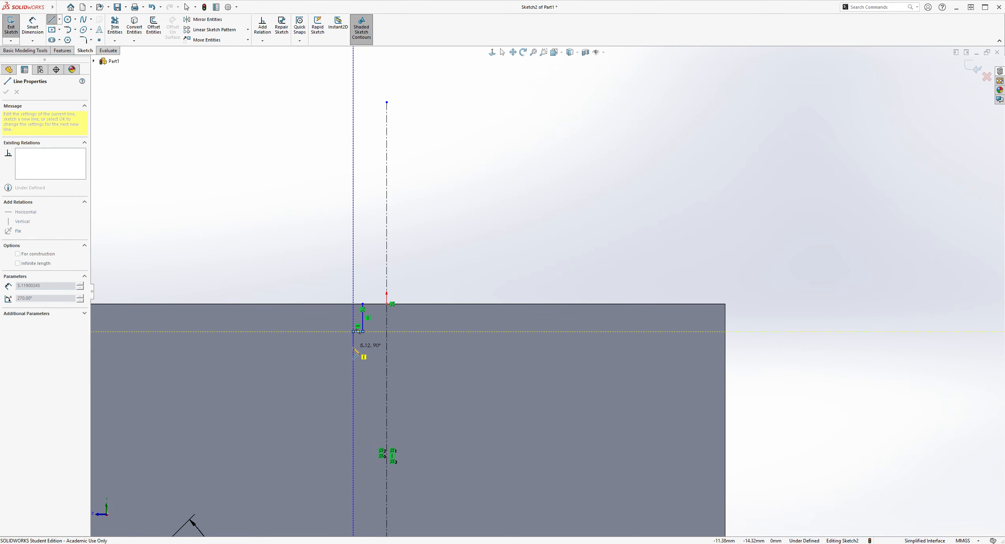
left_click(353, 347)
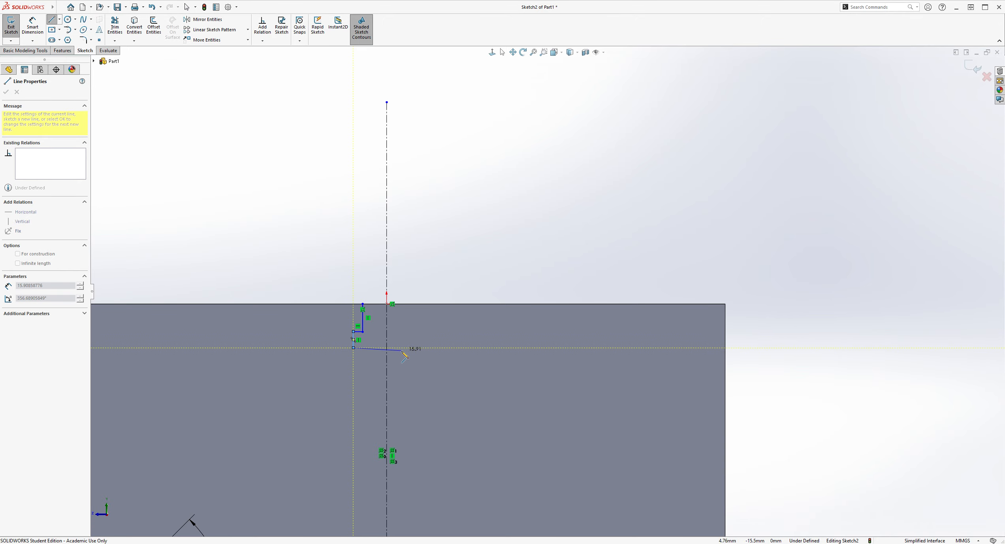
left_click(387, 347)
key("Escape")
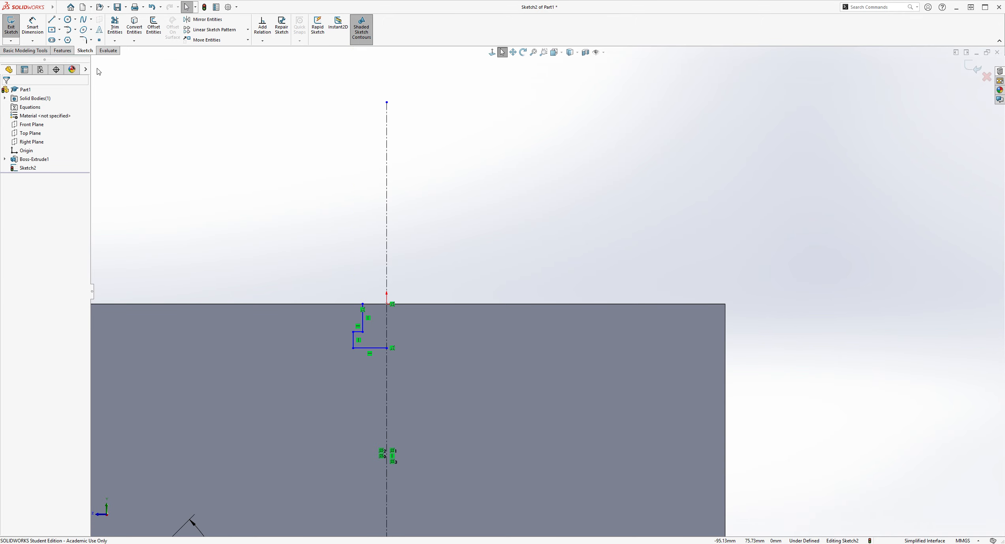
Step: Mirror the four lines of the half T-slot outline about the vertical centerline
left_click(205, 19)
left_click(361, 323)
left_click(358, 331)
left_click(354, 338)
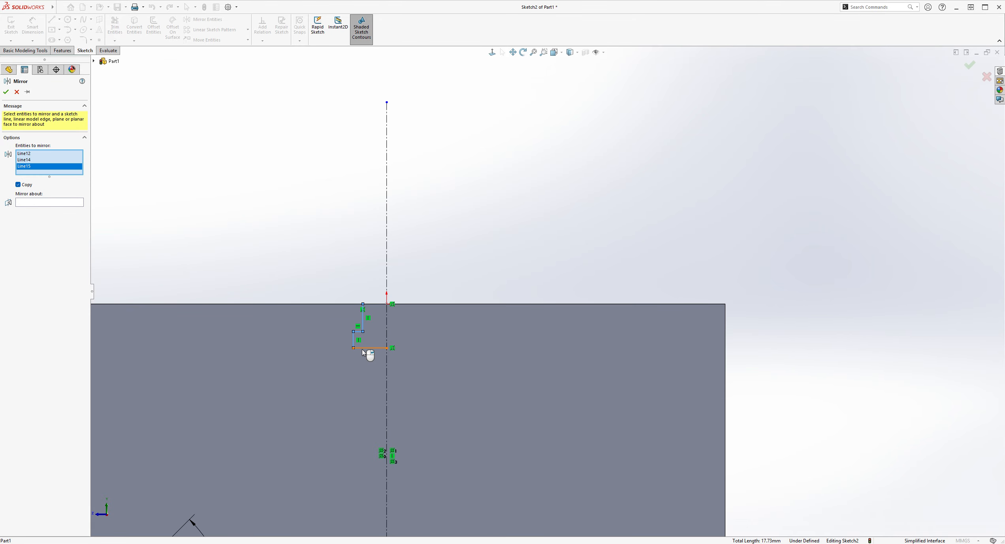
left_click(362, 348)
left_click(77, 208)
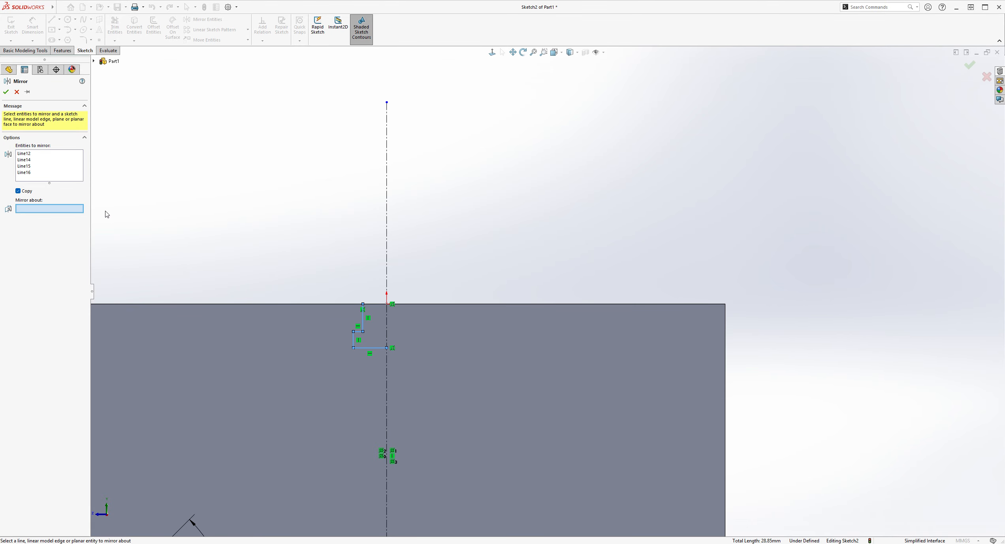
left_click(387, 233)
left_click(6, 92)
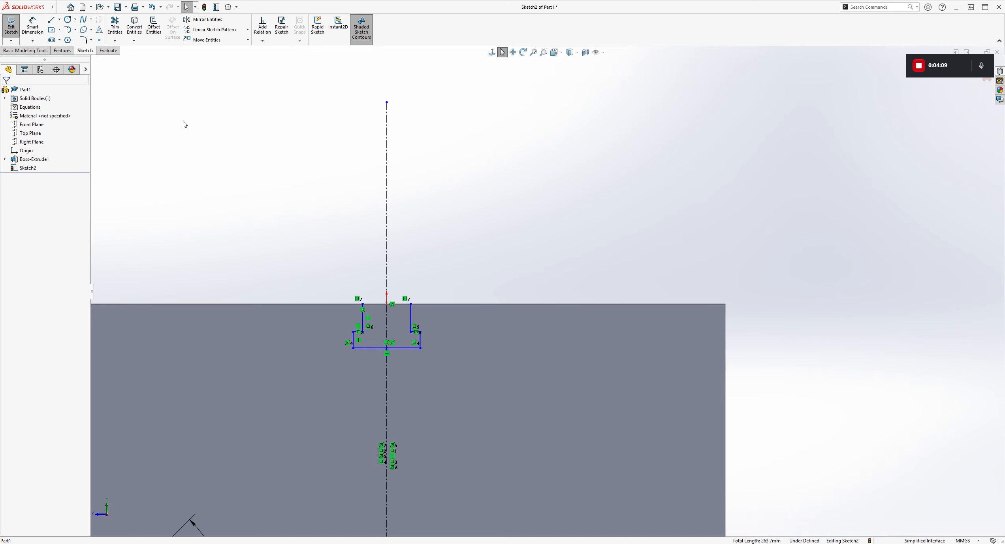
Step: Close the T-slot outline with a horizontal line along the face's top edge, joining its two upper endpoints
left_click(51, 19)
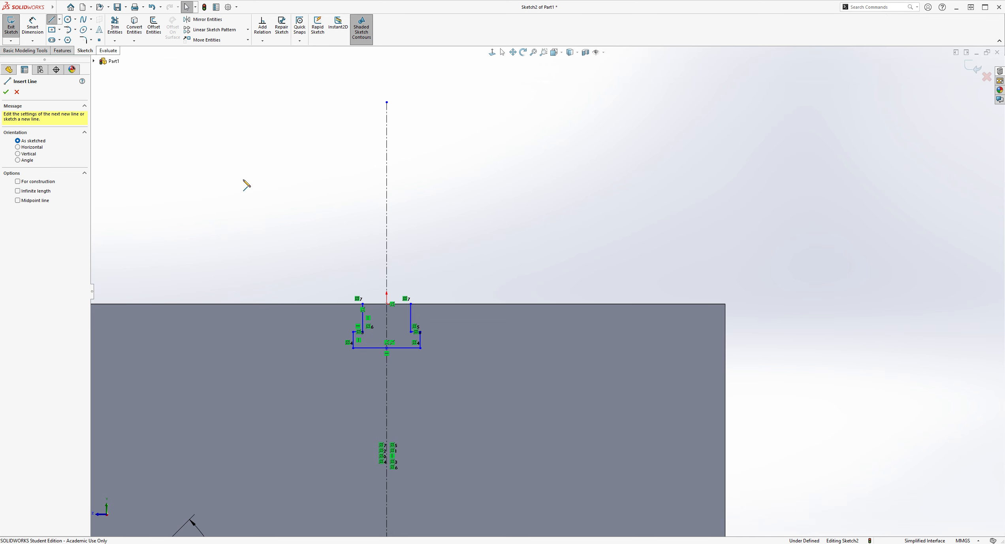
left_click(362, 304)
left_click(411, 304)
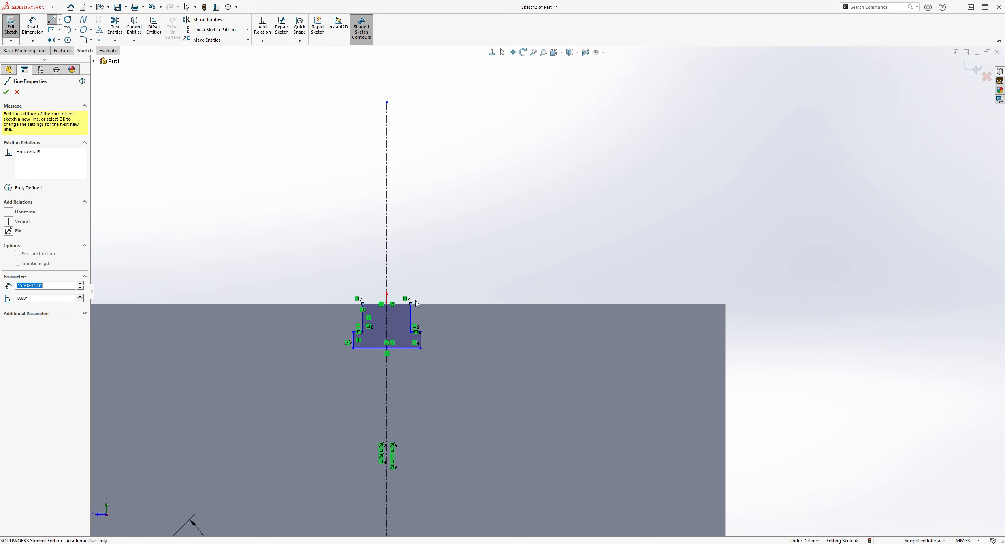
key("Escape")
Step: Dimension the T-slot's wide lower section between its outer vertical lines and set the width to 25 mm
left_click(32, 26)
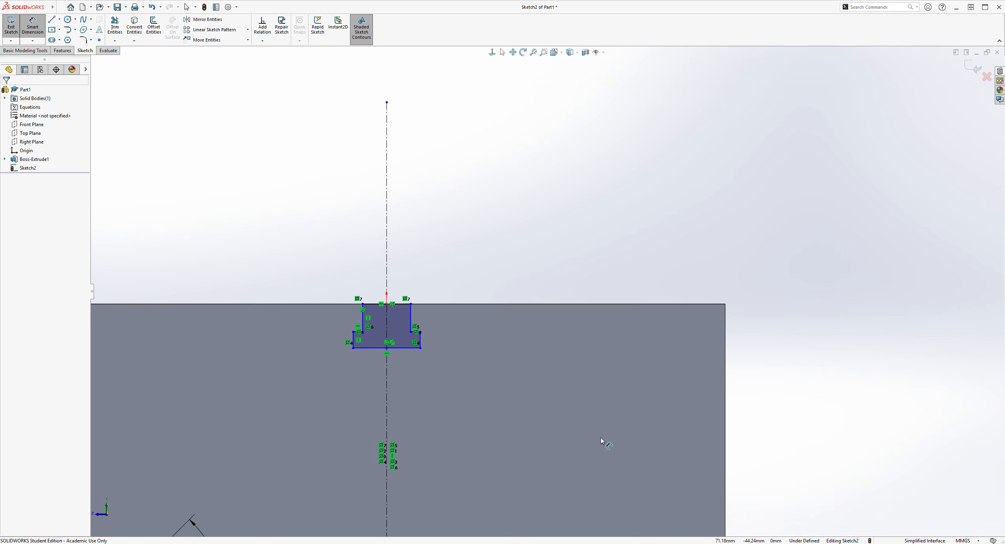
left_click(353, 341)
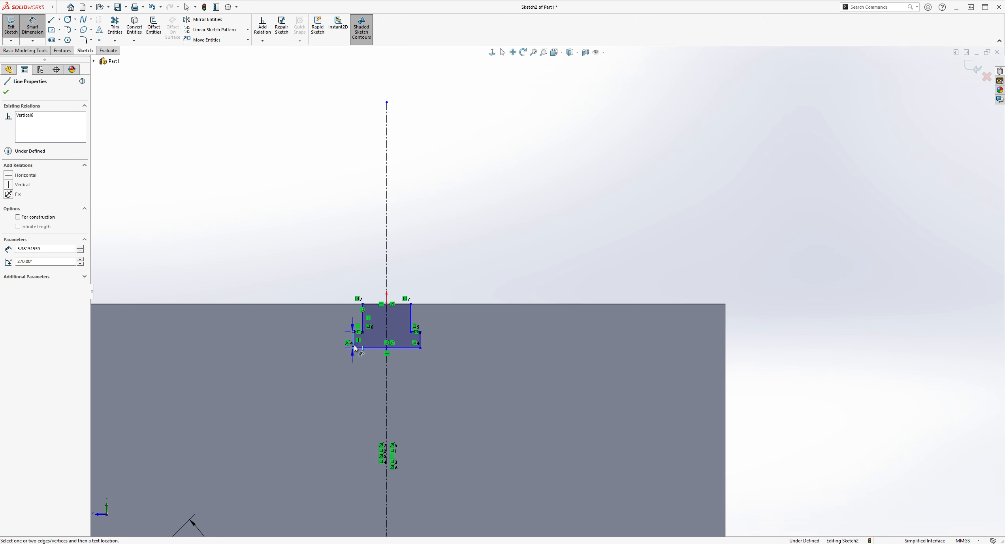
left_click(422, 345)
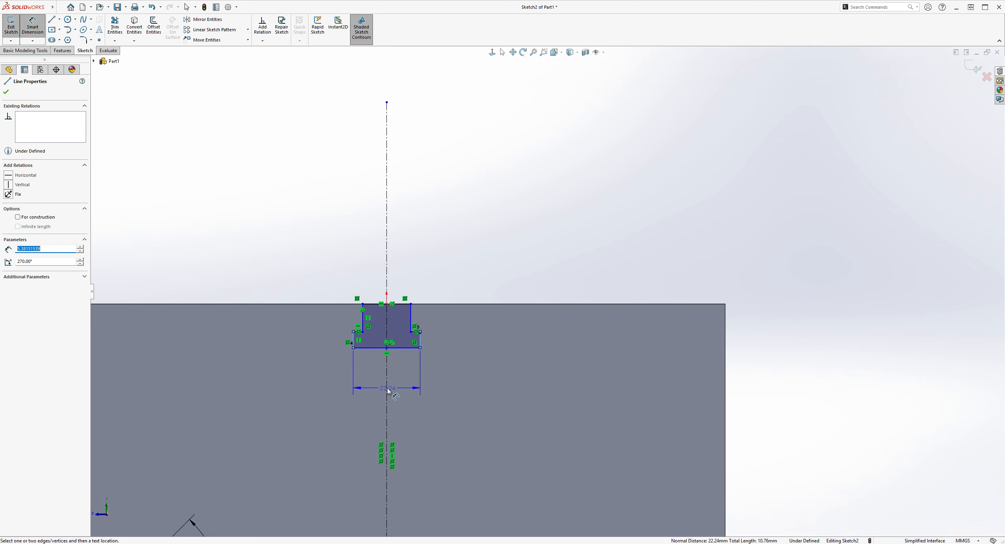
left_click(399, 388)
type("25")
key("Return")
key("Escape")
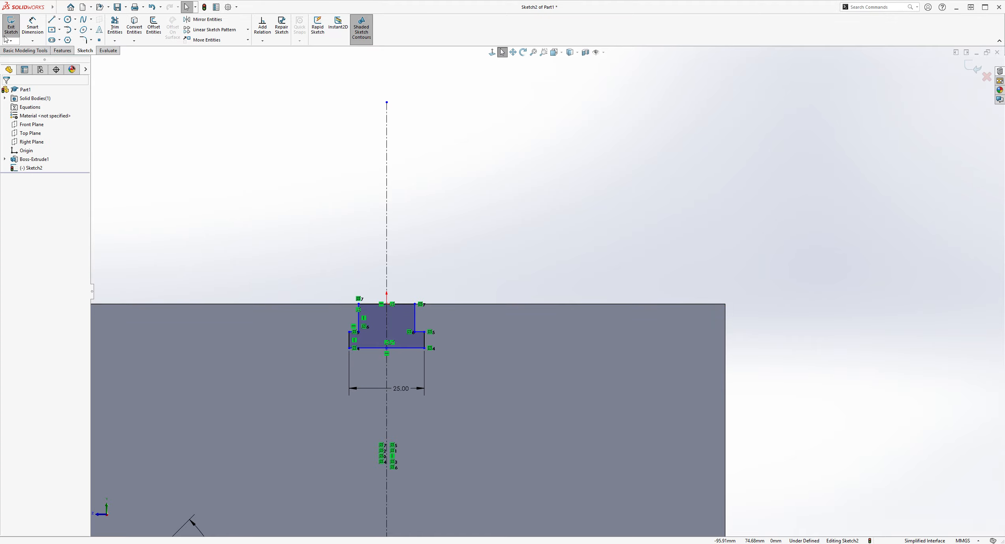
Step: Dimension the T-slot's narrow neck between its two upper vertical lines and set the width to 16 mm
left_click(32, 25)
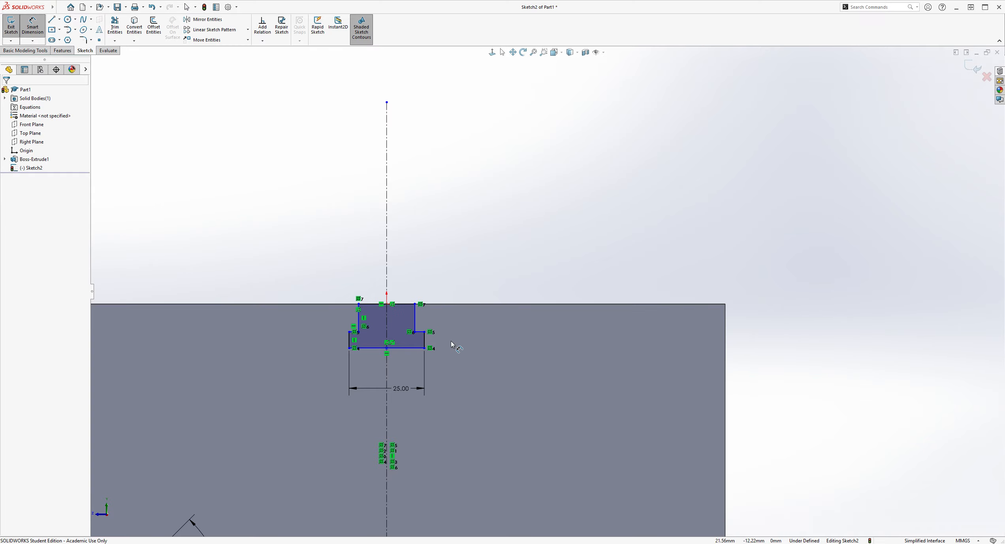
scroll(450, 341, "down", 1)
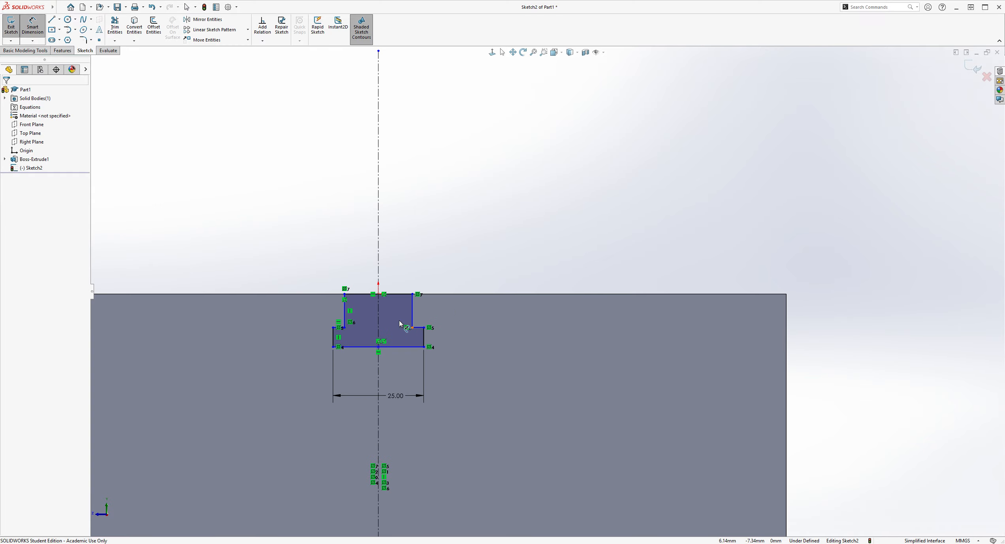
left_click(345, 314)
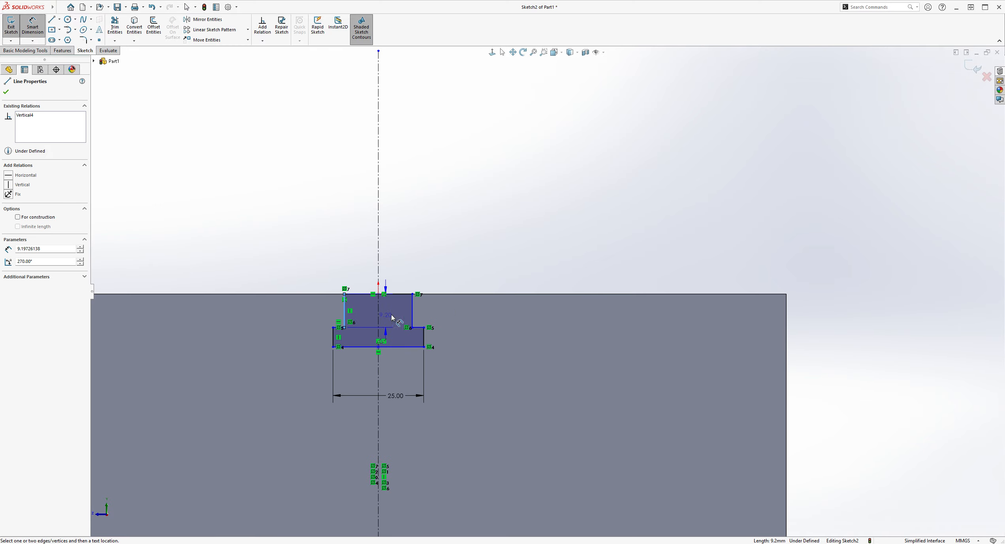
left_click(412, 314)
left_click(396, 250)
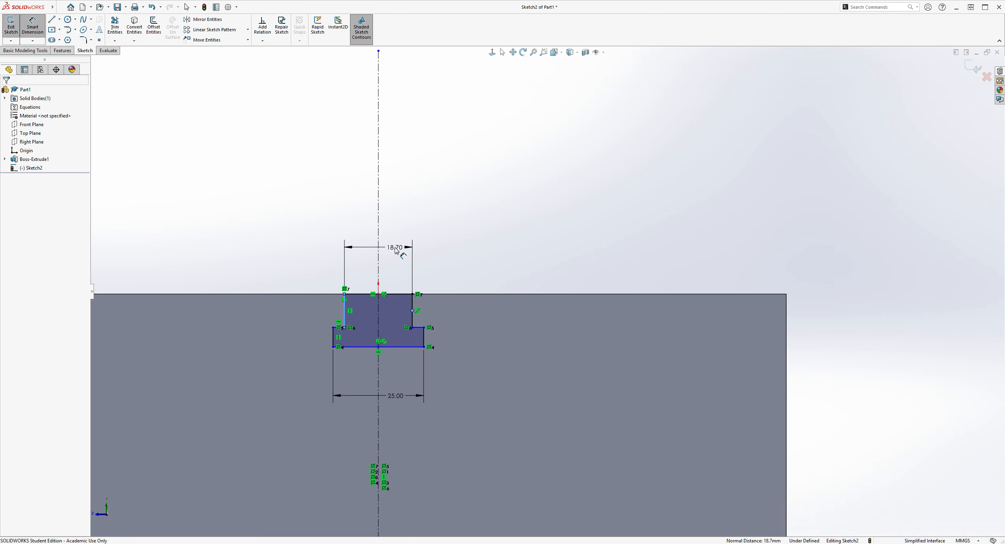
type("16")
key("Return")
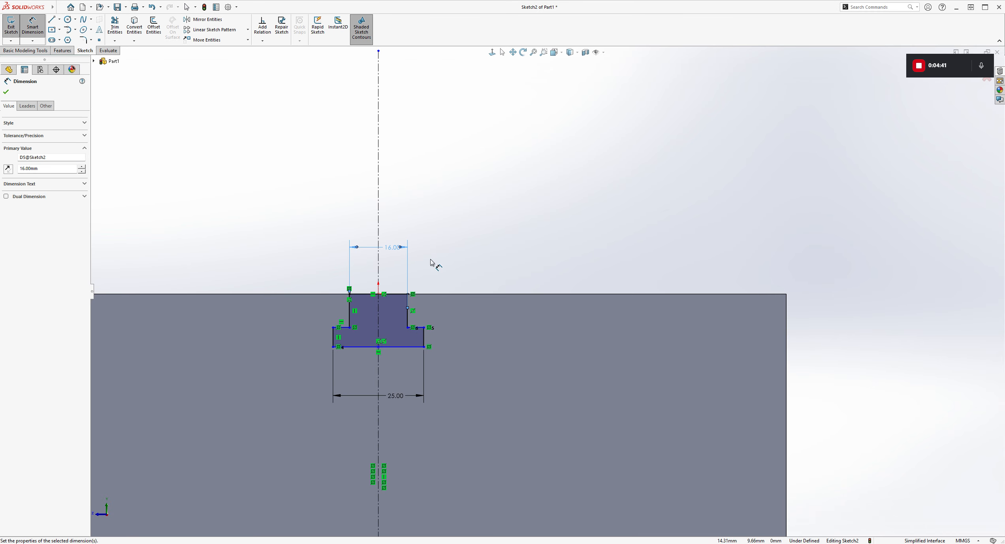
Step: Dimension the T-slot's narrow neck along its outer vertical line and set the height to 10 mm
key("Escape")
left_click(39, 27)
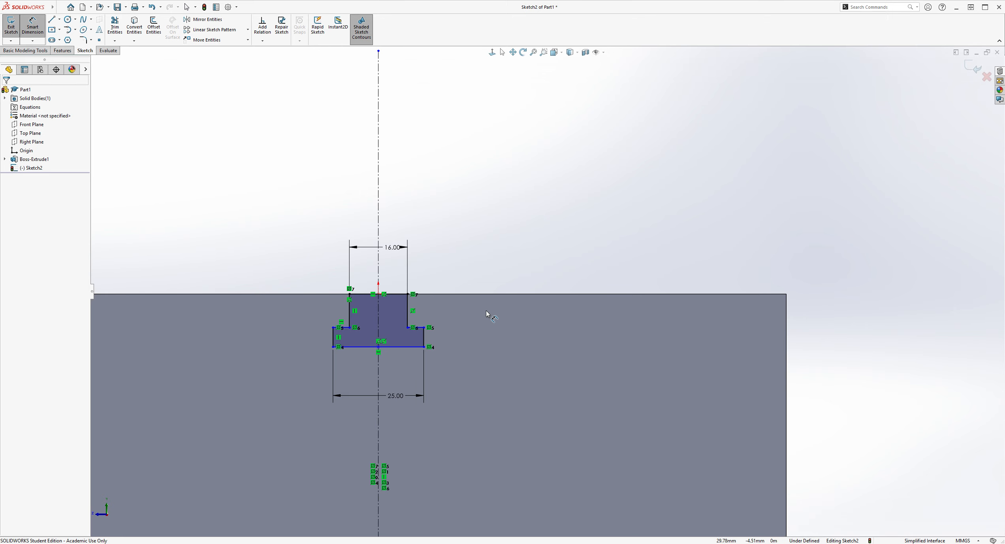
left_click(408, 318)
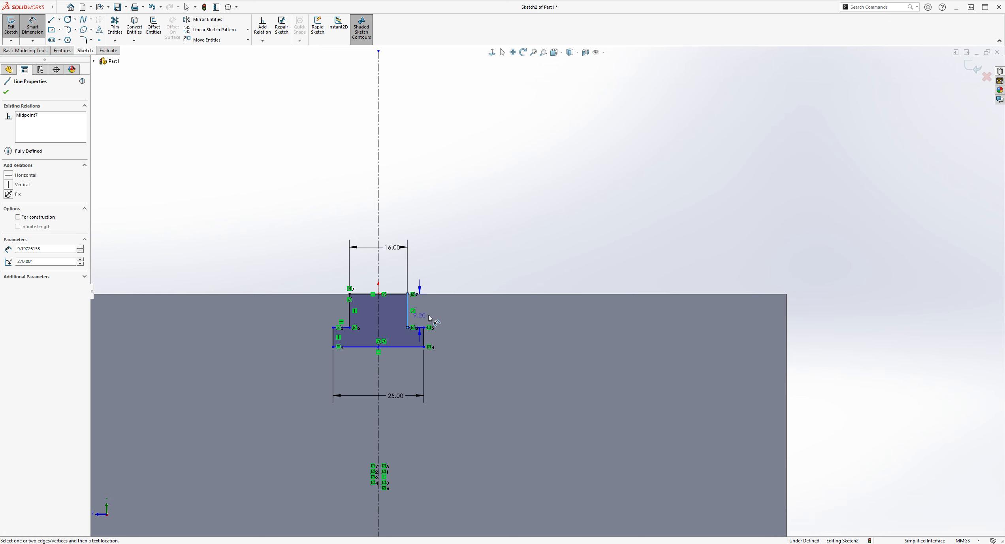
left_click(479, 309)
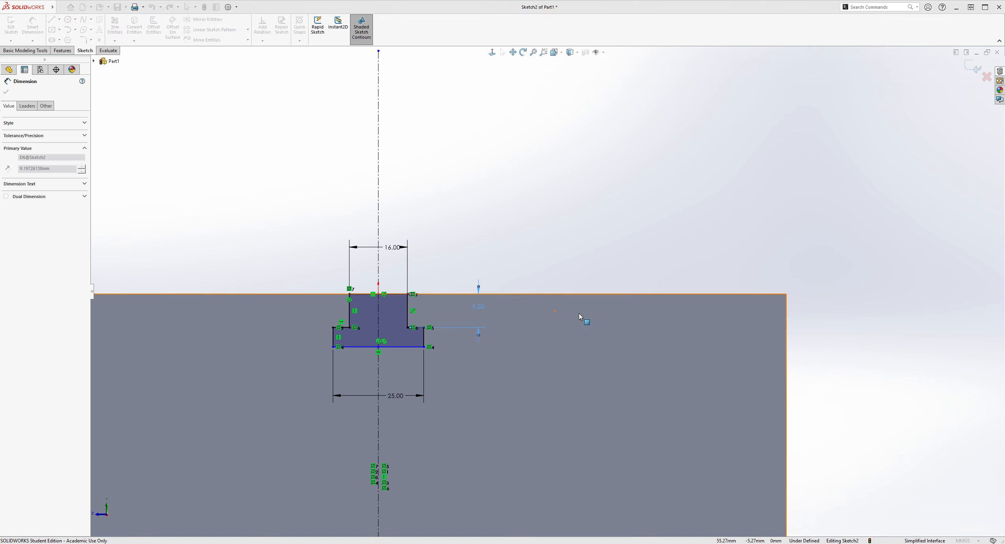
type("10")
key("Return")
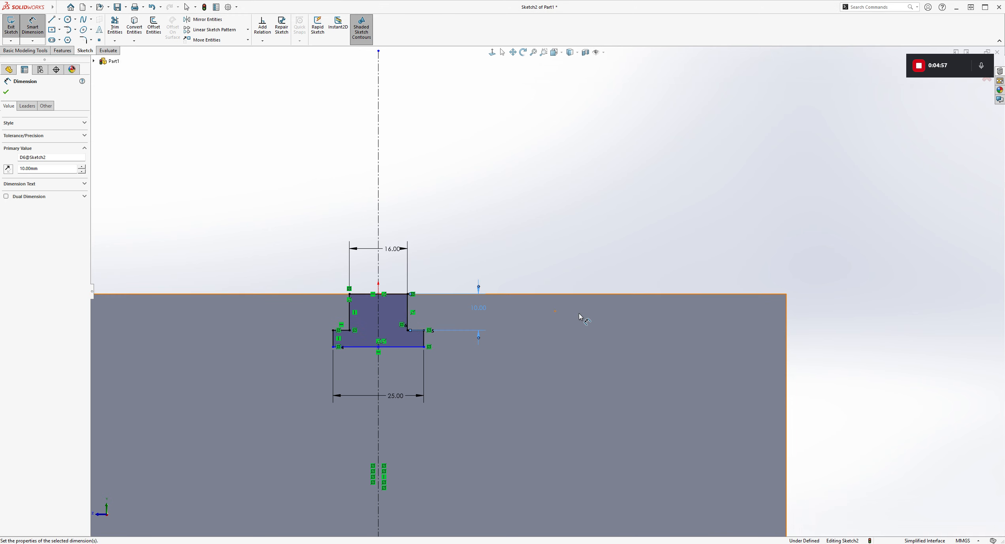
key("Escape")
Step: Dimension the short vertical side of the T-slot's wide lower section and set its height to 12 mm
left_click(34, 29)
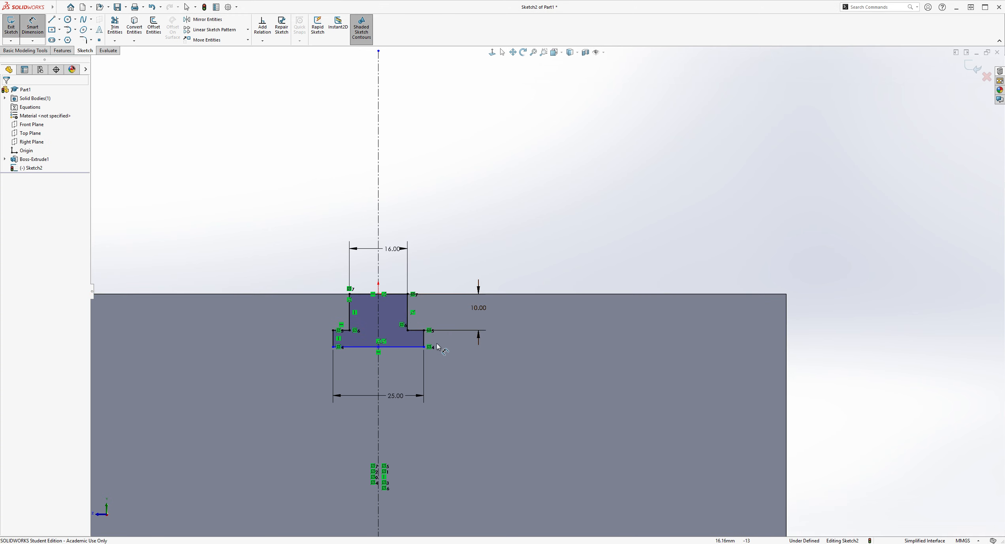
left_click(425, 339)
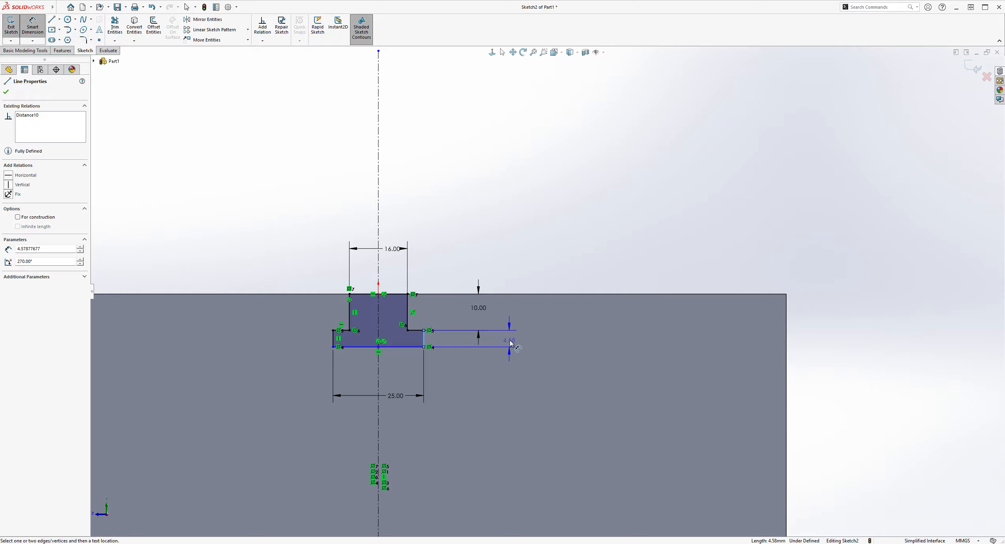
left_click(513, 339)
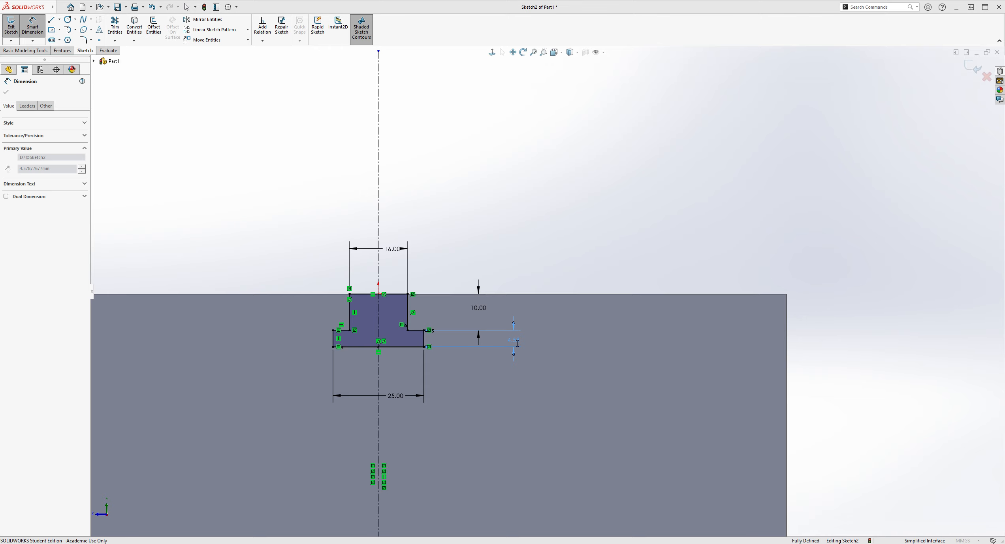
type("12")
key("Return")
key("Escape")
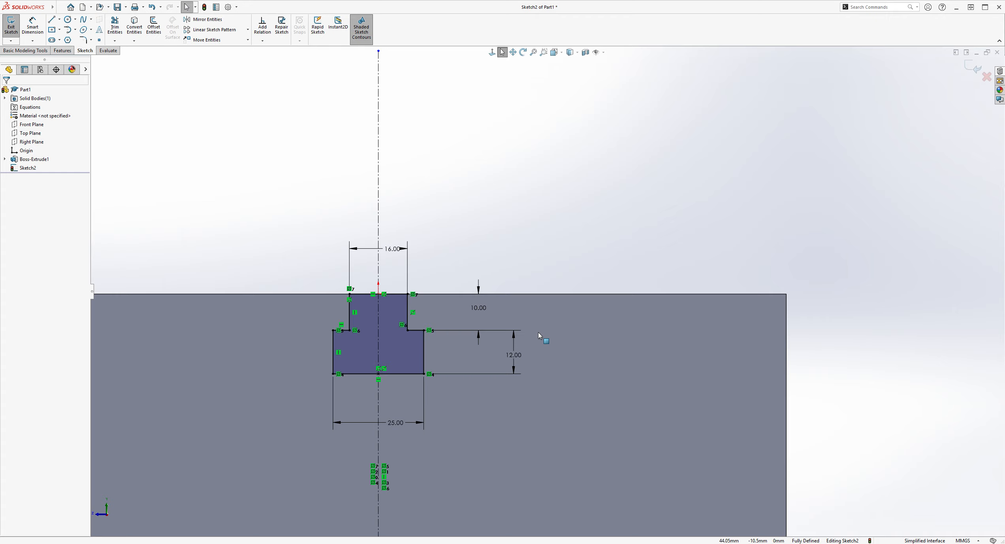
scroll(498, 385, "up", 1)
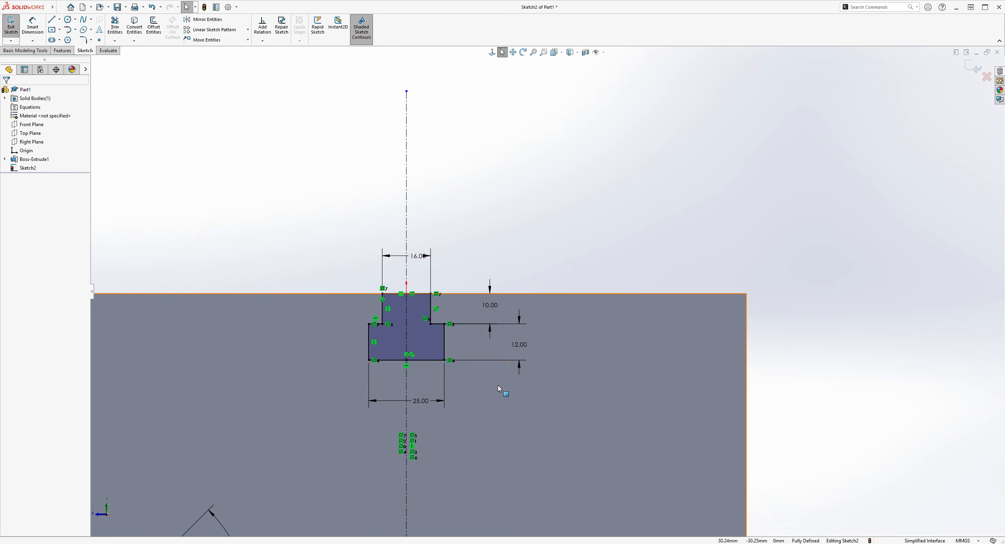
scroll(498, 385, "up", 2)
scroll(570, 326, "down", 2)
scroll(531, 262, "up", 1)
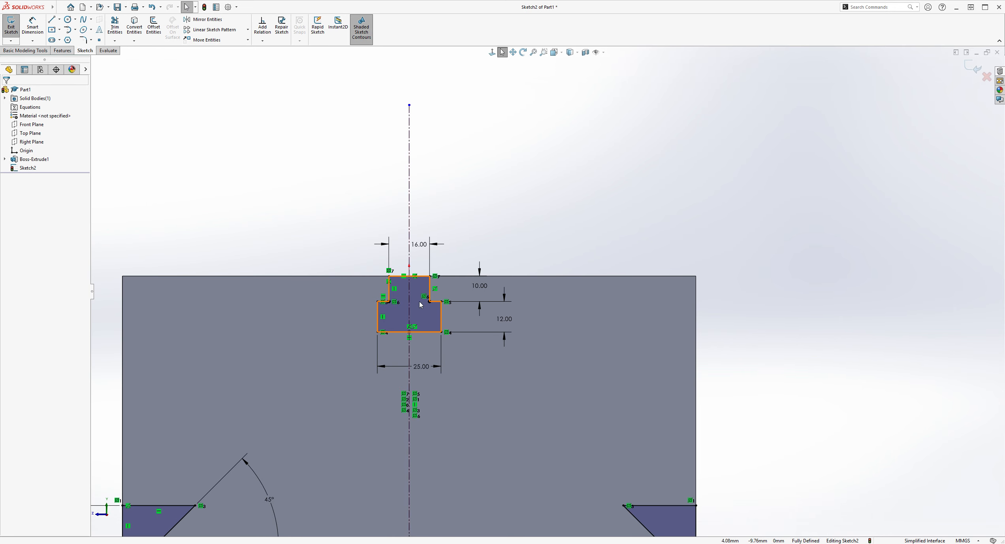
scroll(549, 287, "up", 2)
scroll(606, 267, "down", 2)
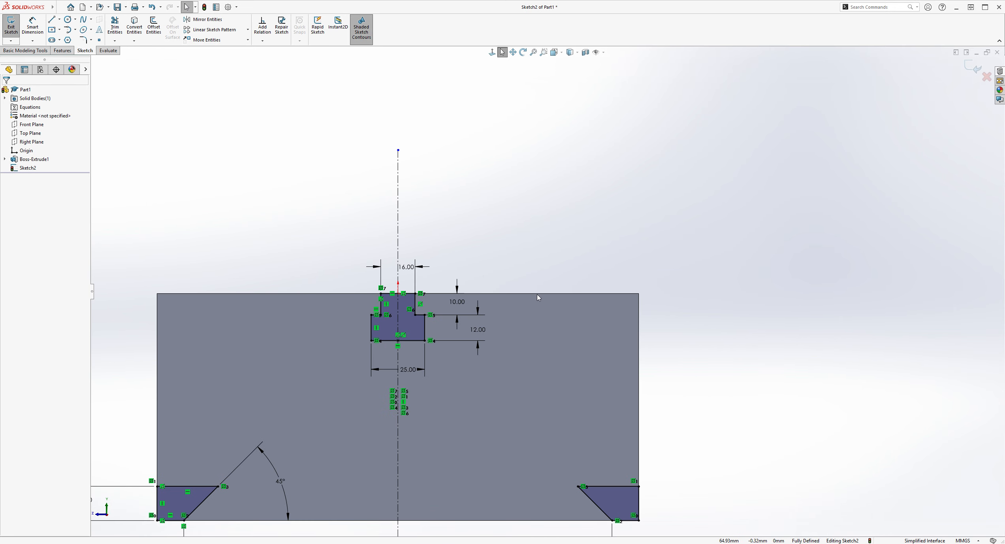
Step: Create a linear sketch pattern of the whole T-slot outline along the X-axis with 65 mm spacing and 2 instances
left_click(232, 31)
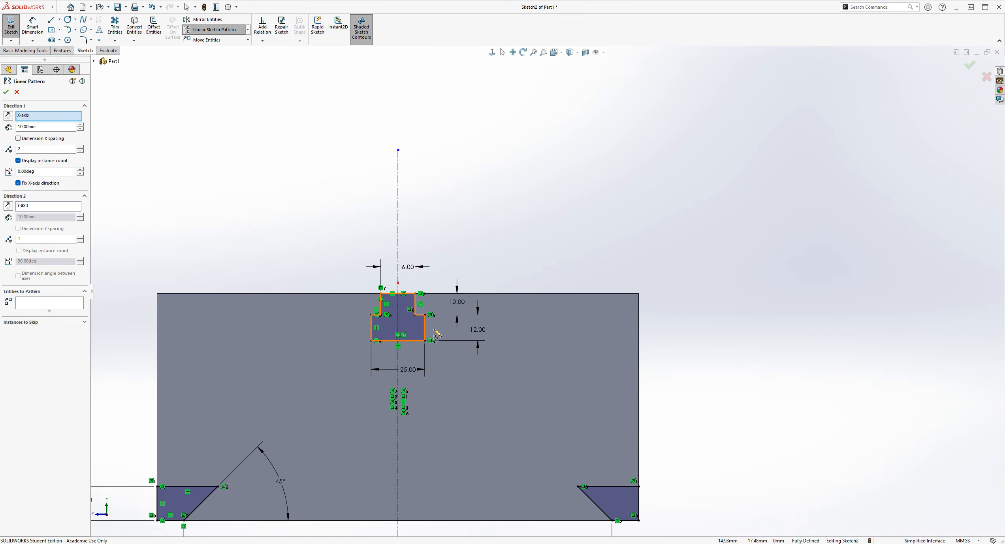
scroll(409, 335, "down", 3)
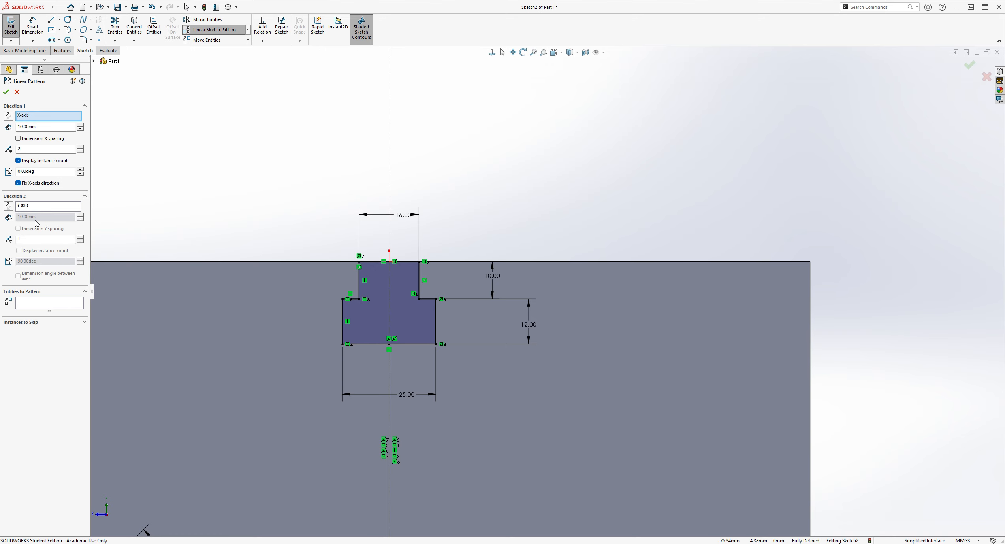
left_click(25, 205)
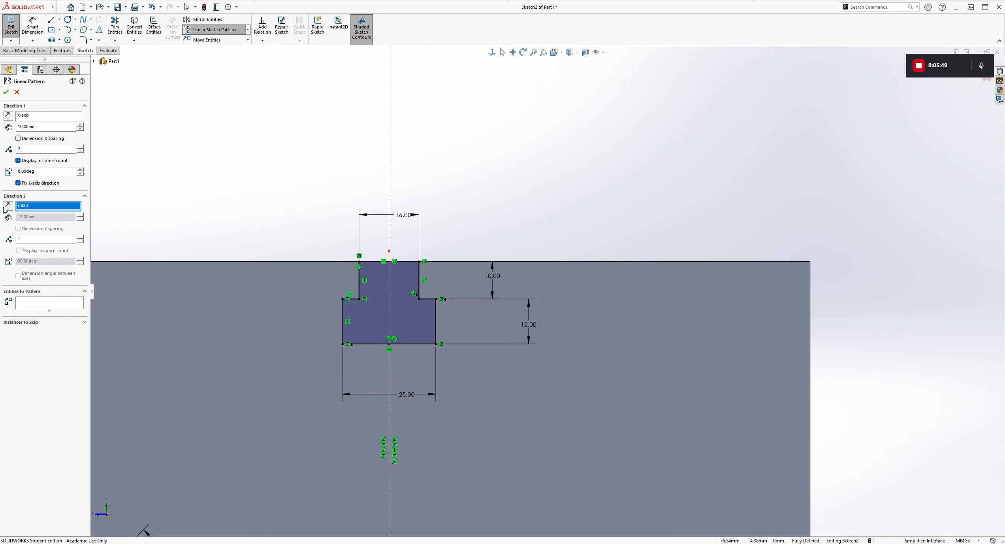
scroll(247, 224, "up", 3)
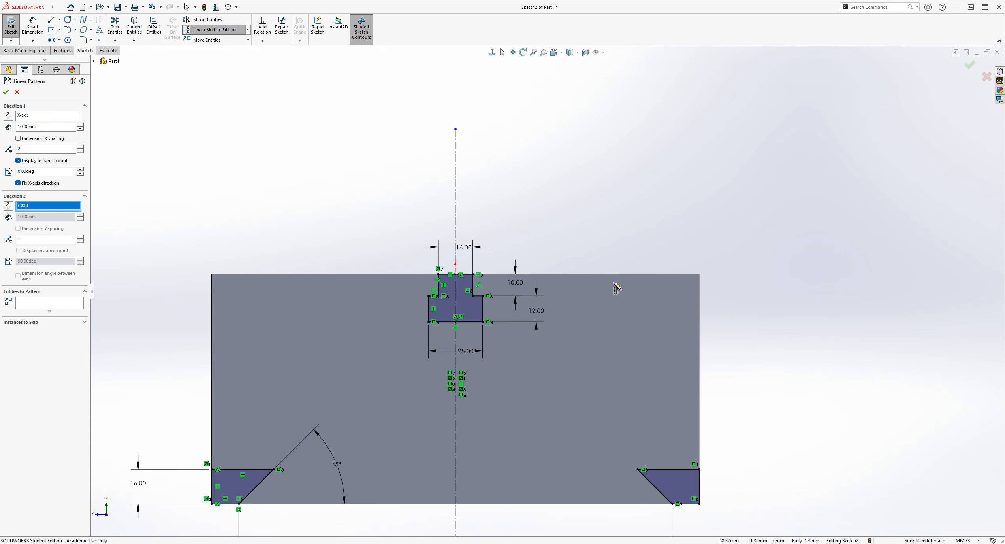
scroll(615, 284, "down", 1)
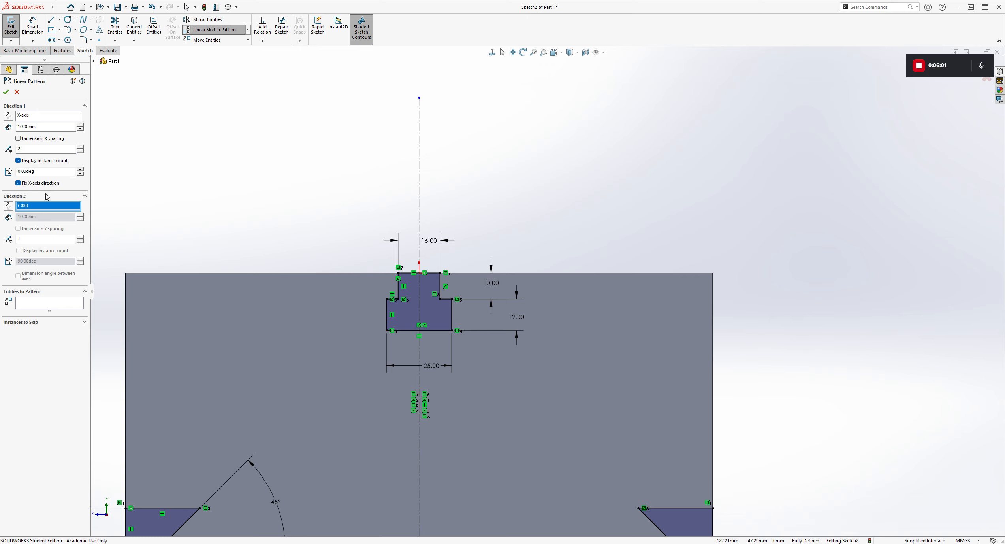
left_click_drag(47, 127, 25, 129)
left_click(40, 130)
type("65")
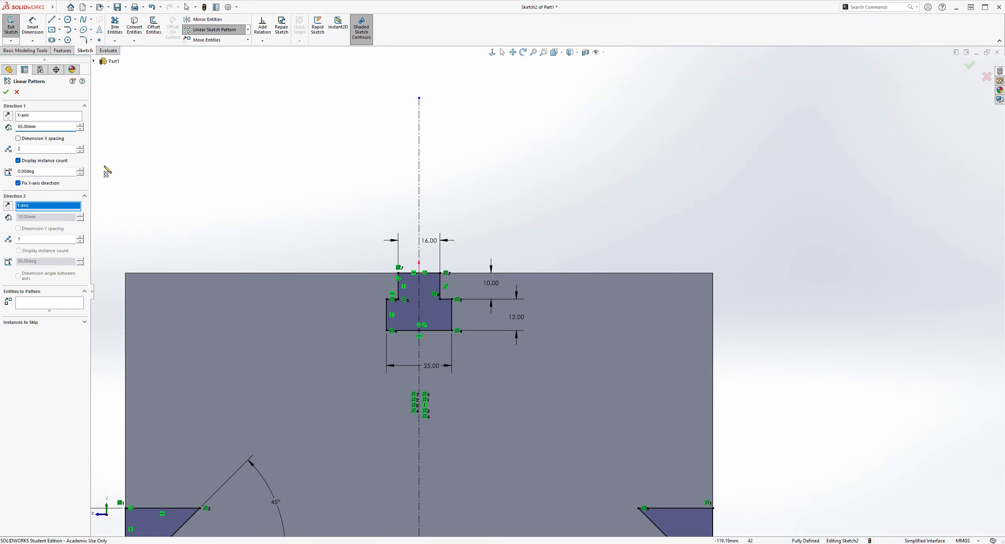
left_click(55, 303)
scroll(502, 287, "down", 1)
left_click(406, 310)
scroll(547, 291, "up", 3)
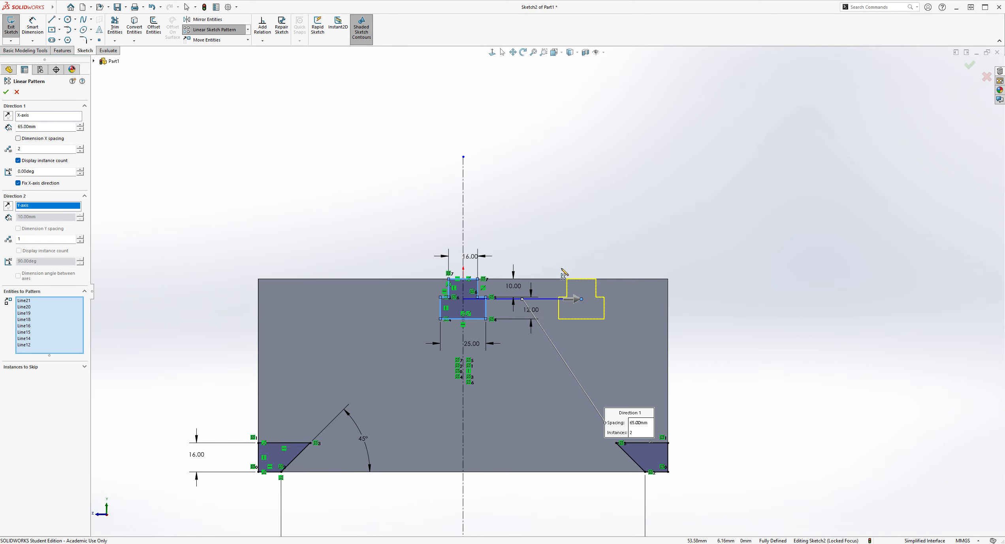
scroll(562, 269, "down", 1)
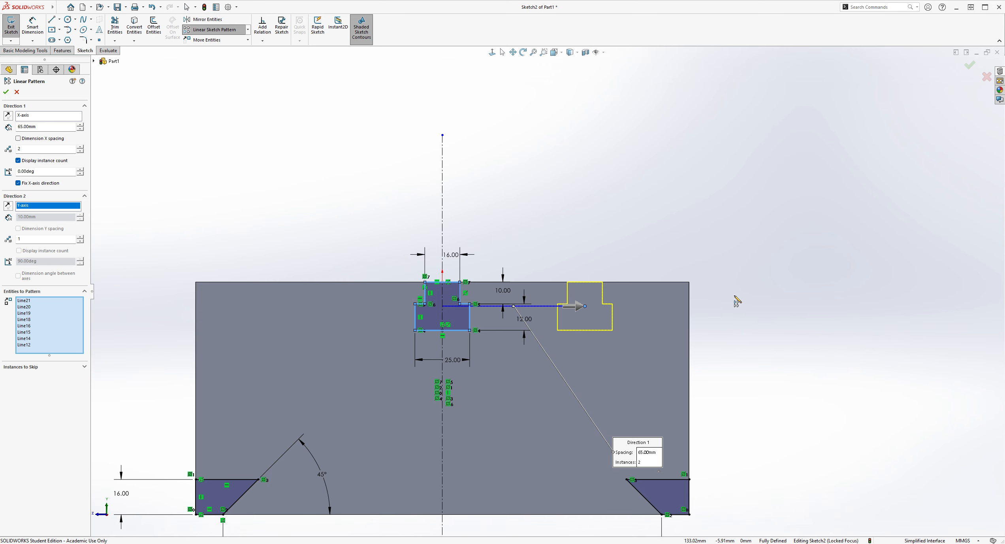
left_click(9, 93)
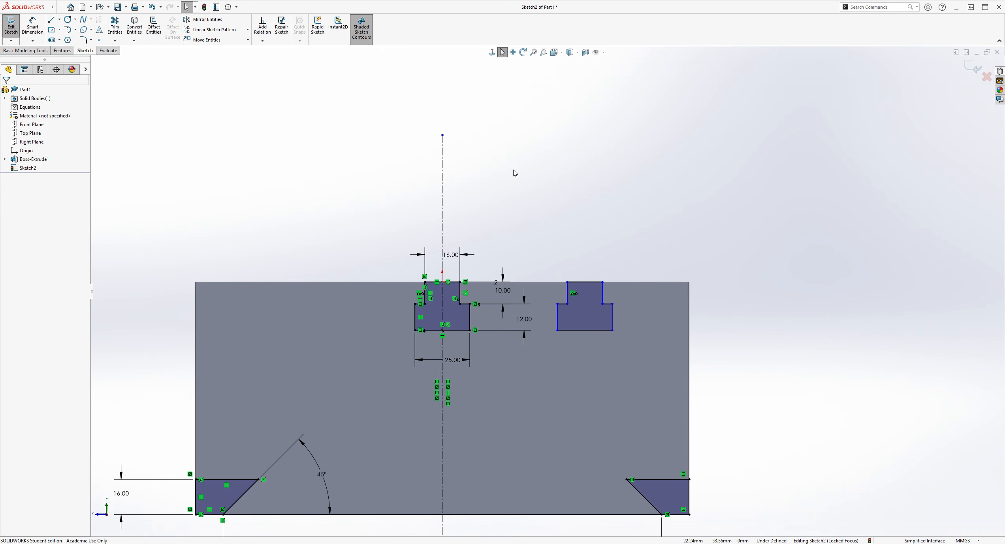
Step: Pattern the central T-slot outline in the reversed X direction with 65 mm spacing and 2 instances, placing a copy on the opposite side
scroll(619, 225, "down", 2)
scroll(547, 294, "up", 1)
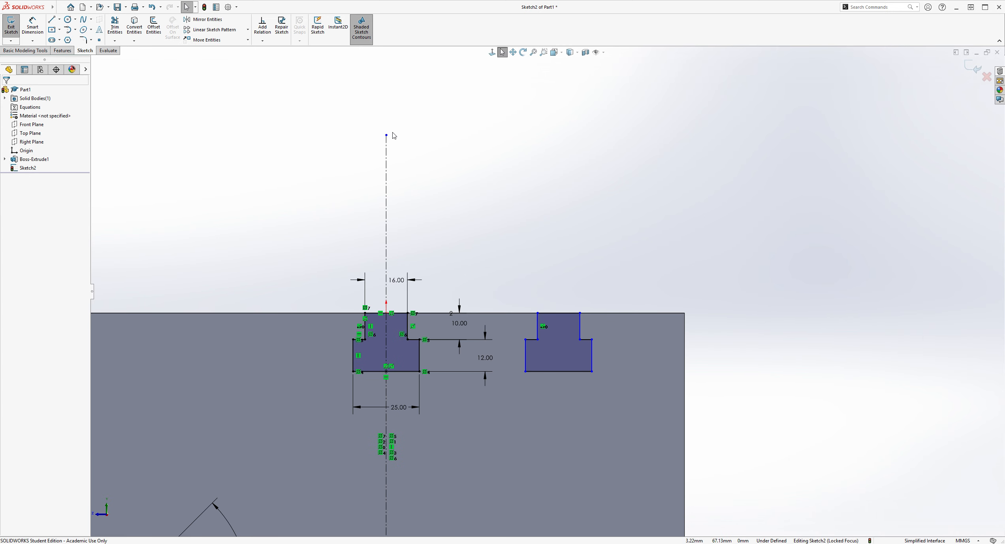
left_click(214, 30)
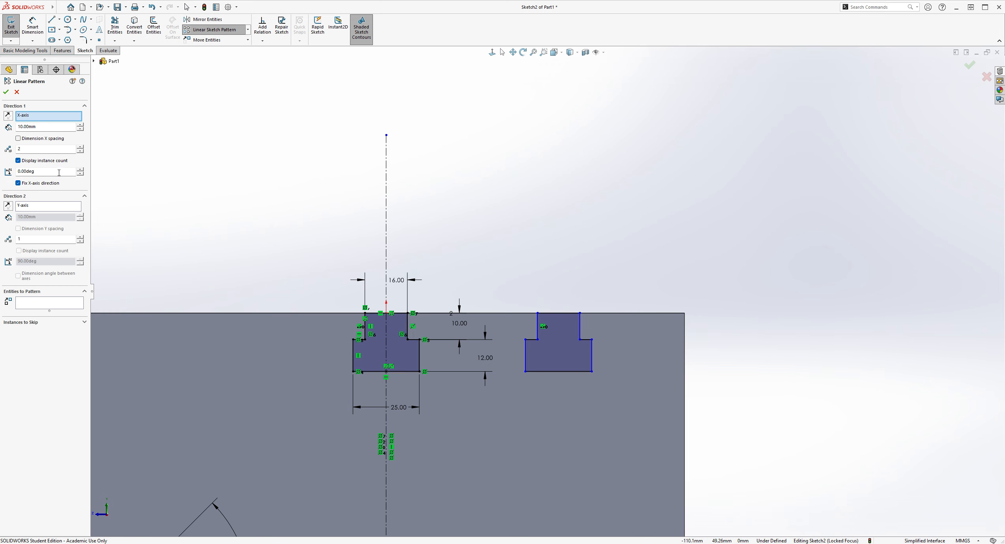
left_click_drag(55, 130, 22, 132)
type("65")
left_click(8, 116)
left_click(61, 306)
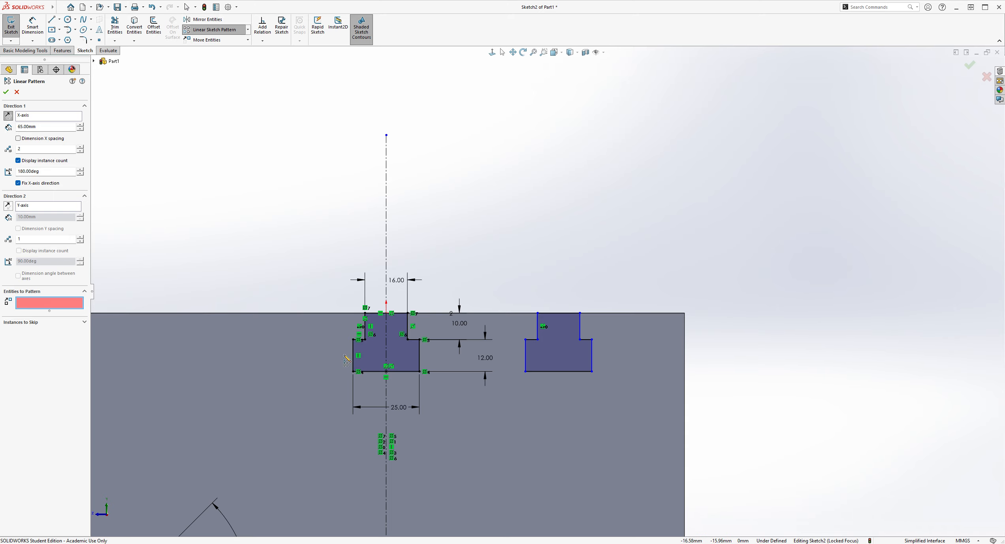
left_click_drag(348, 306, 431, 369)
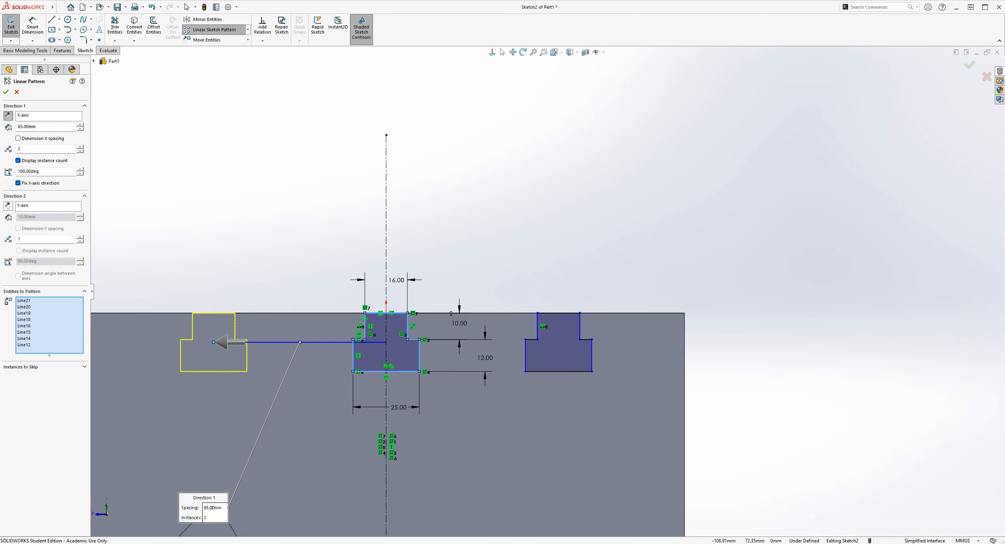
scroll(244, 182, "up", 3)
left_click(6, 91)
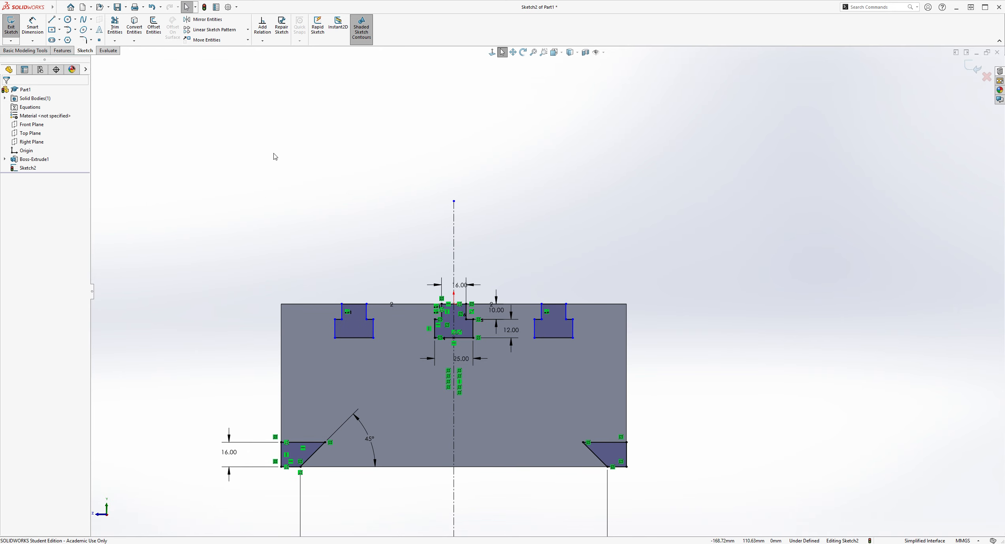
scroll(606, 247, "down", 3)
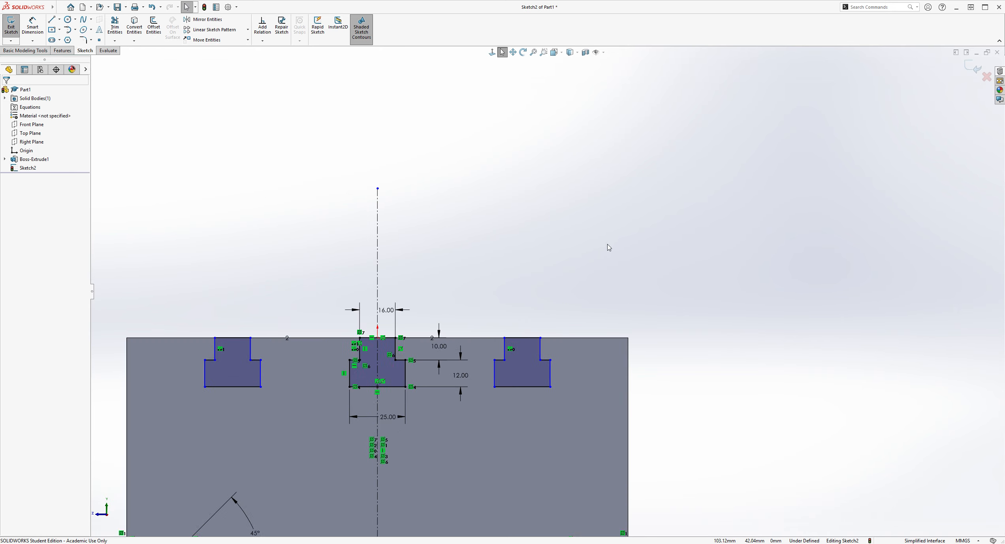
left_click(33, 26)
scroll(454, 298, "down", 1)
left_click(266, 379)
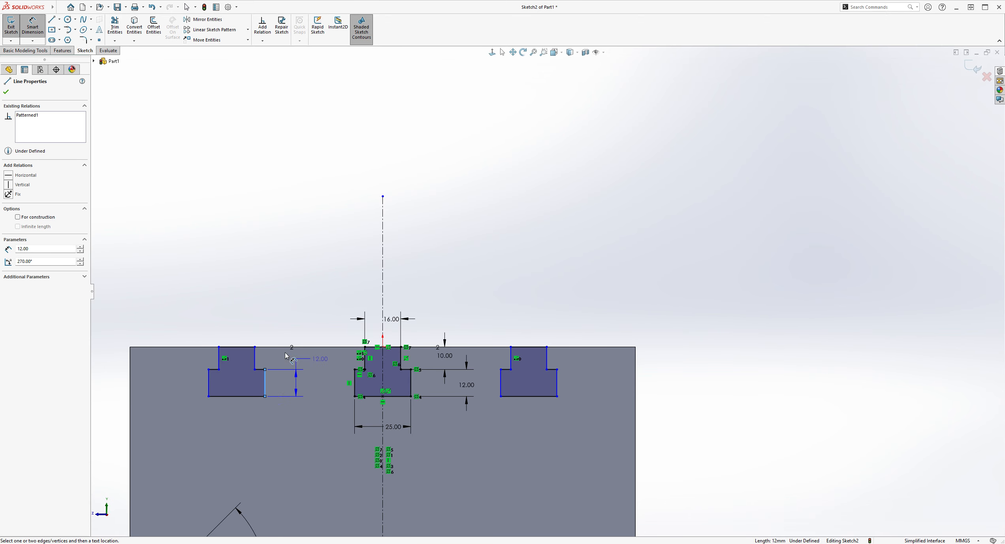
key("Escape")
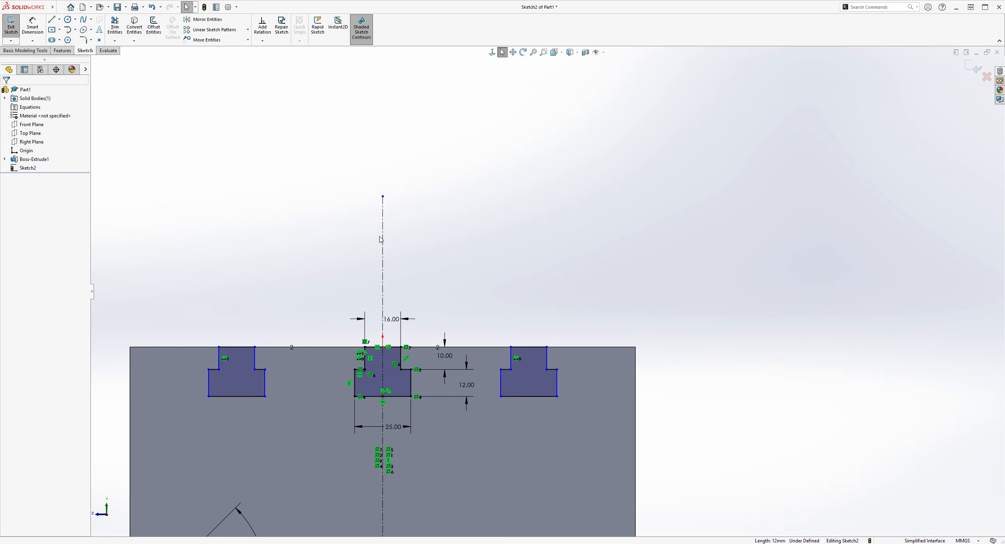
Step: Dimension the horizontal distance from the midpoint of the left T-slot's bottom line to the vertical centerline
left_click(32, 26)
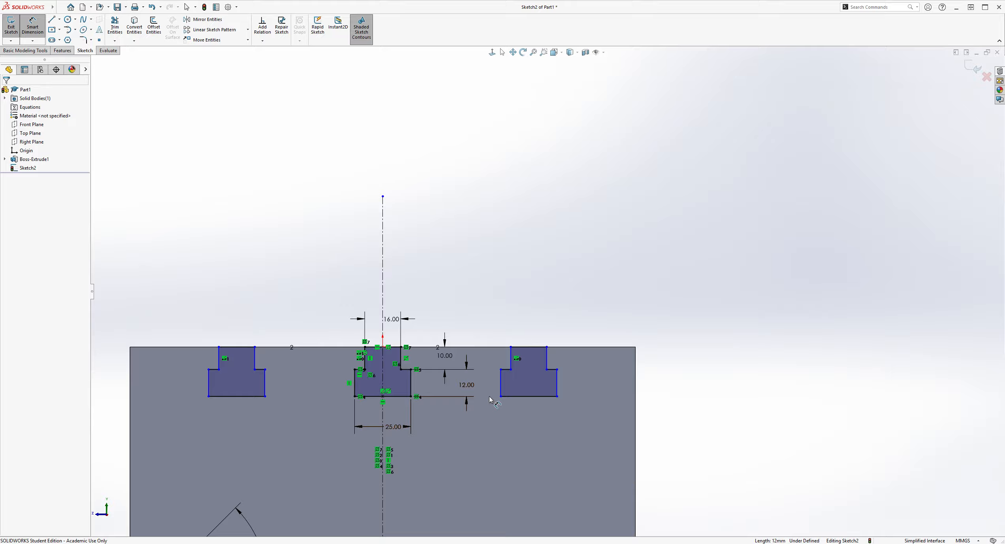
scroll(490, 394, "down", 2)
scroll(490, 394, "up", 2)
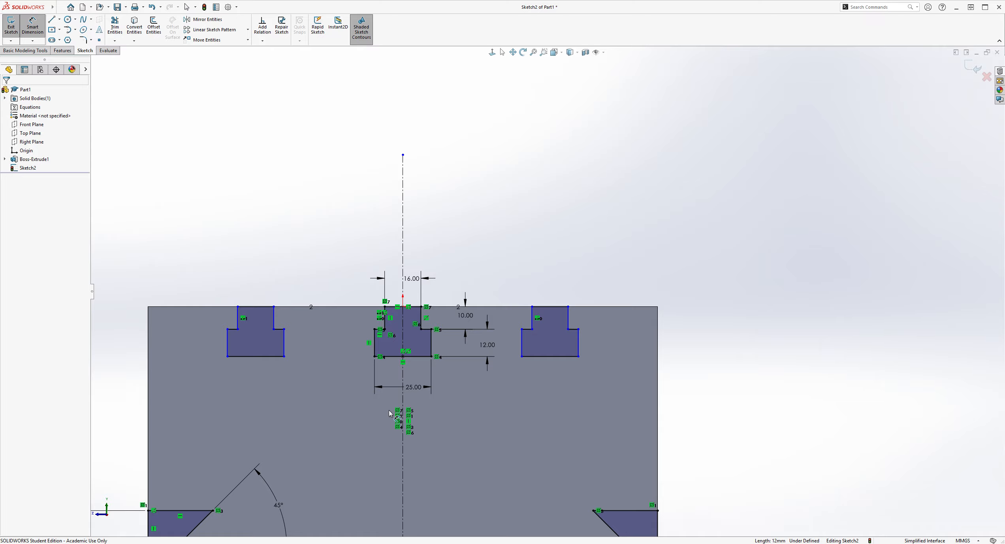
scroll(337, 364, "down", 1)
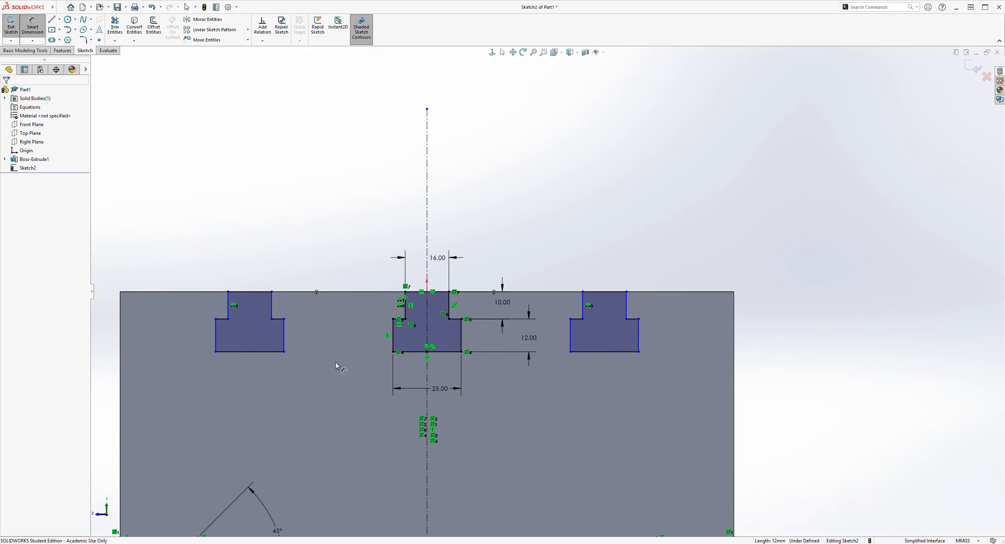
left_click(250, 351)
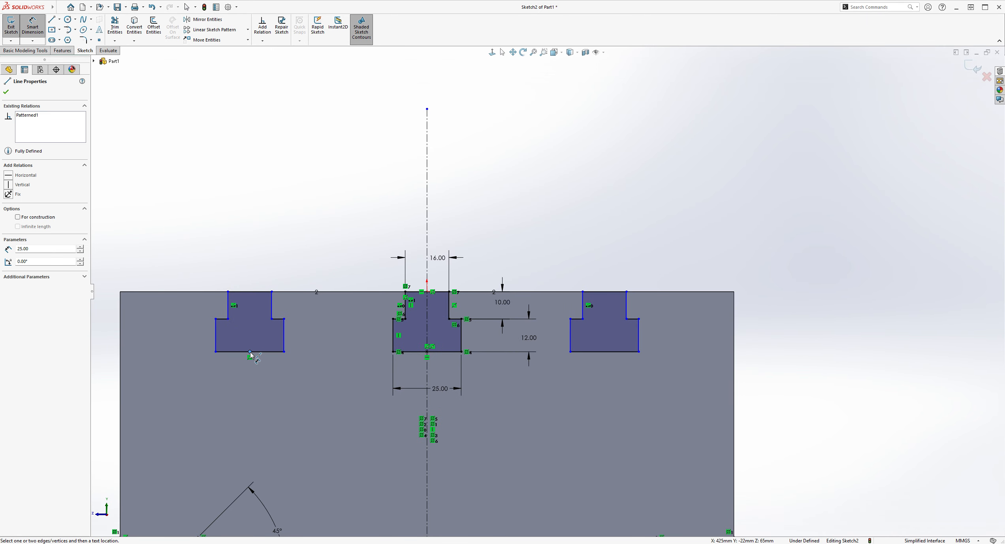
left_click(427, 229)
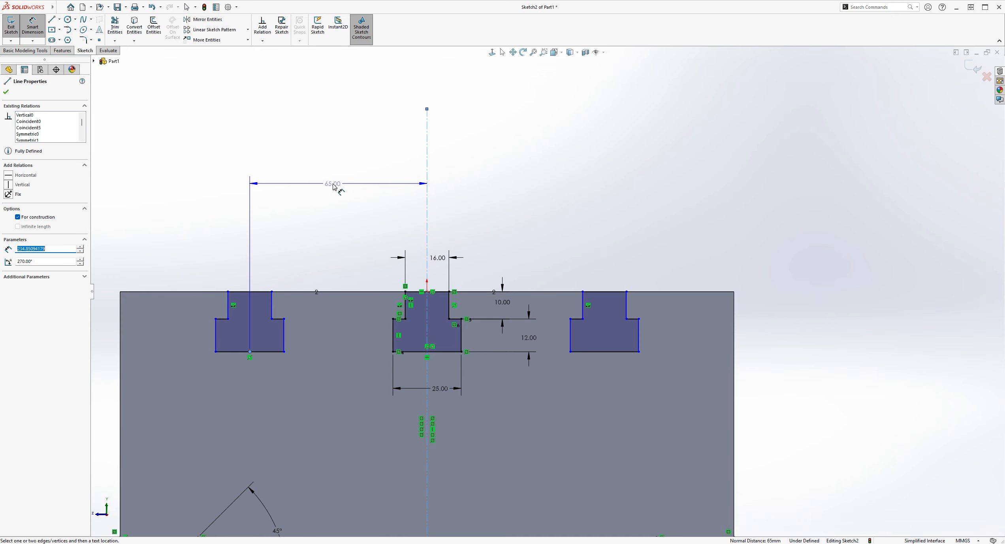
left_click(329, 185)
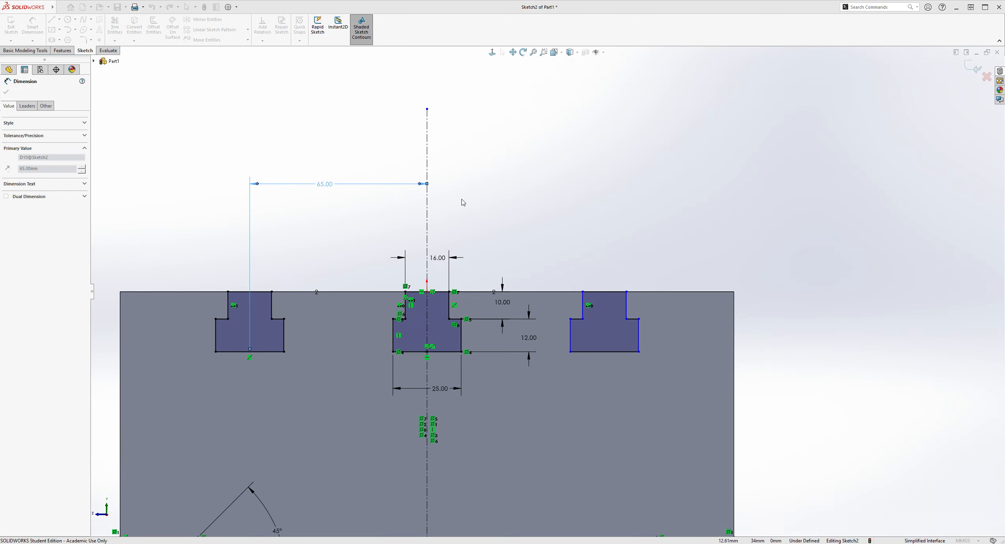
key("Escape")
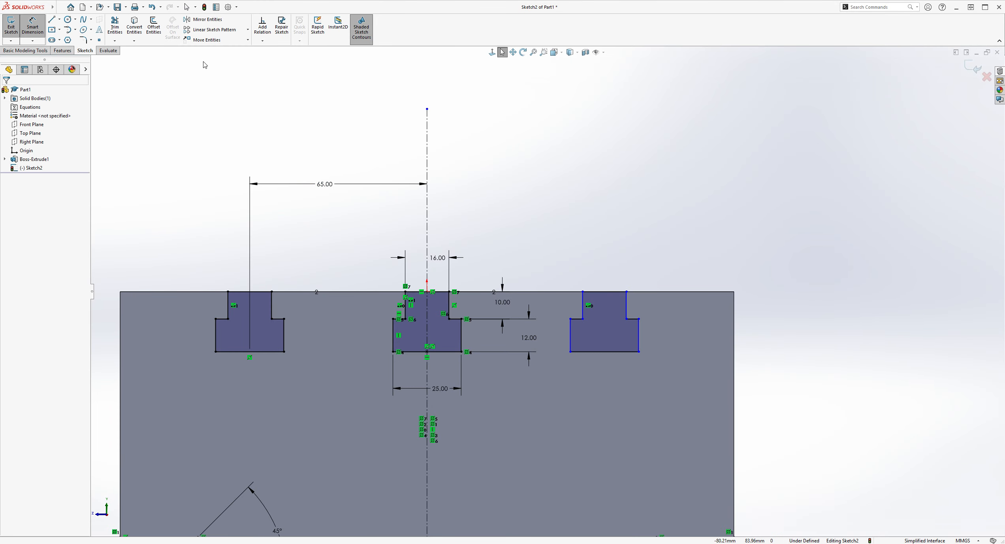
Step: Dimension the horizontal distance from the midpoint of the right T-slot's bottom line to the vertical centerline
left_click(33, 28)
scroll(714, 332, "down", 1)
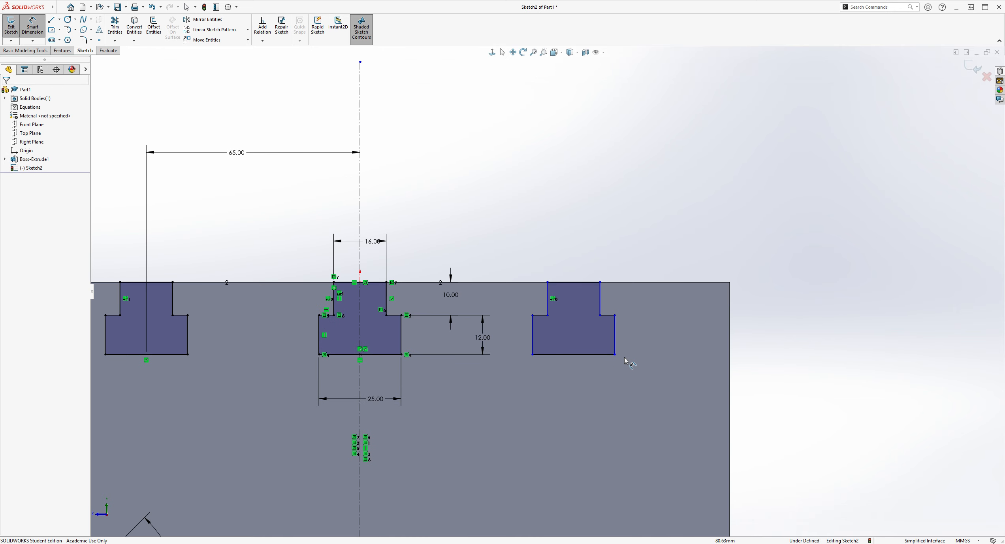
left_click(574, 355)
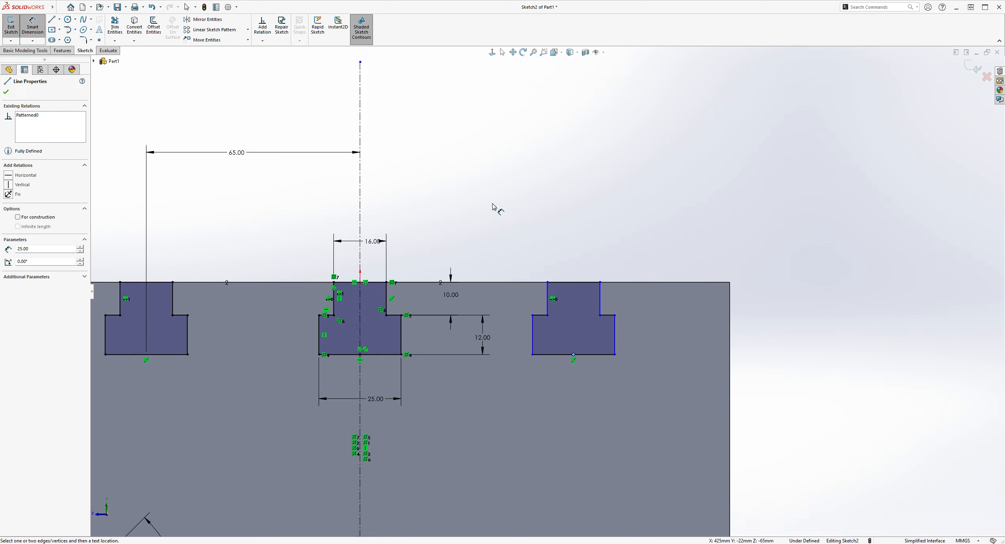
left_click(360, 138)
left_click(451, 155)
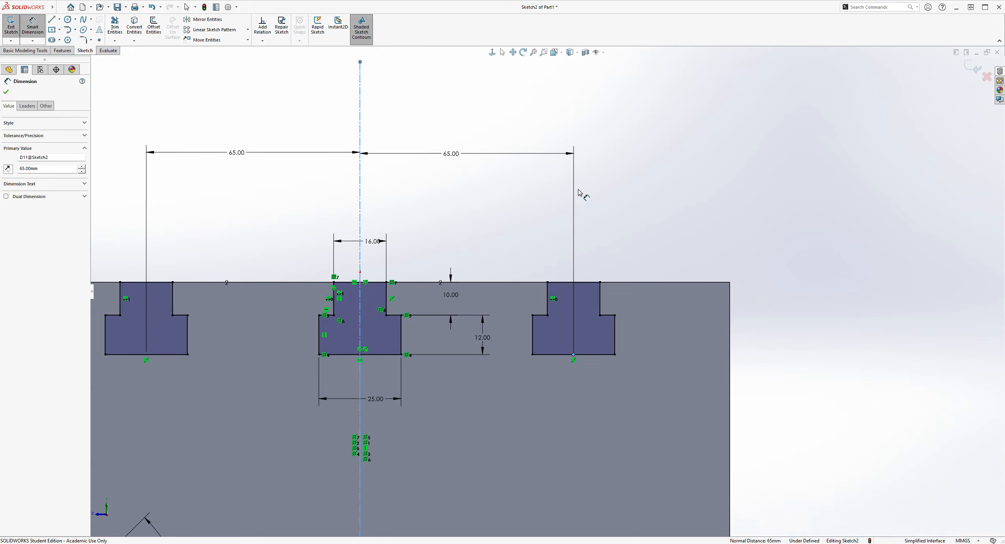
scroll(579, 189, "up", 2)
key("Escape")
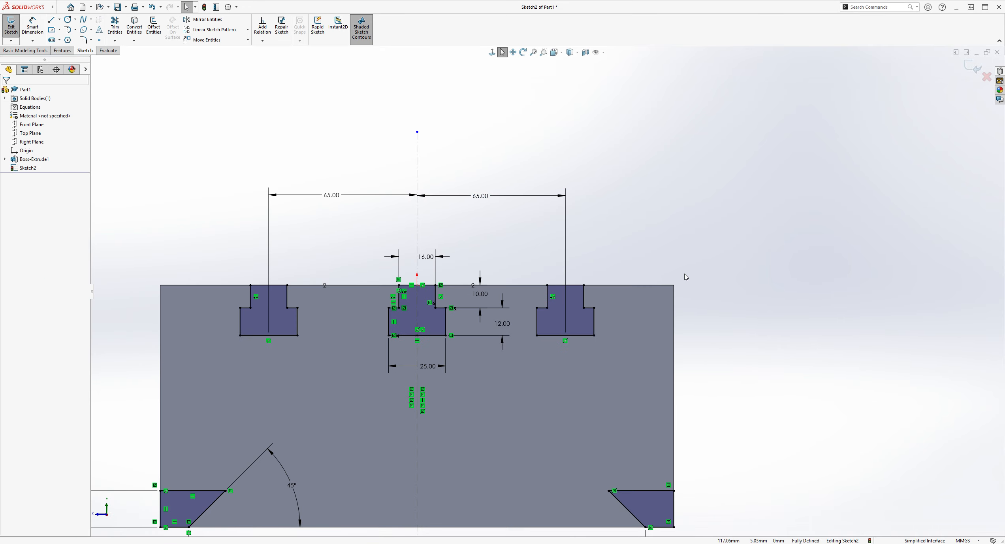
scroll(684, 274, "up", 3)
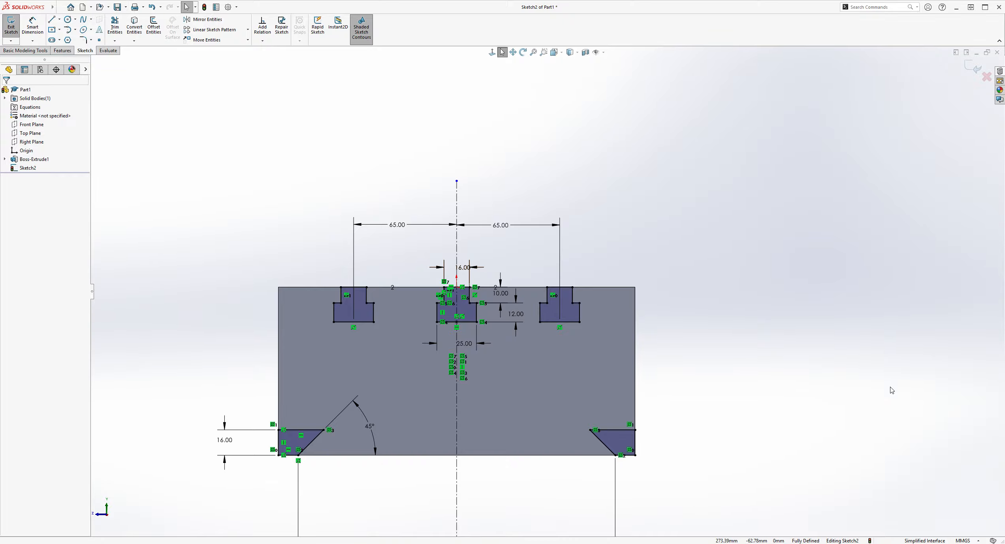
Step: Cut-extrude the T-slot and 45° corner profiles Through All along the length of the block
left_click(72, 53)
left_click(119, 30)
middle_click_drag(654, 249, 734, 244)
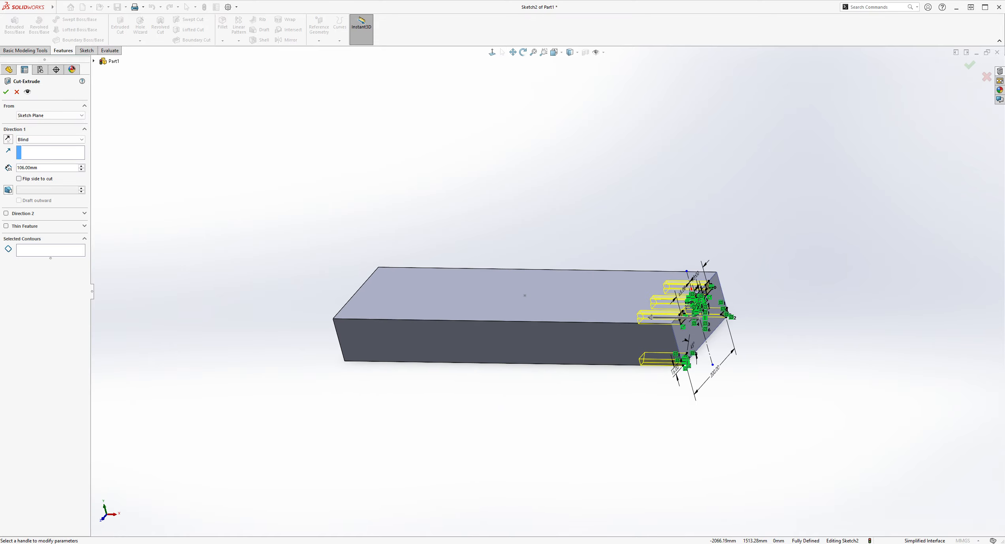
left_click(29, 140)
left_click(30, 151)
middle_click_drag(758, 272, 703, 292)
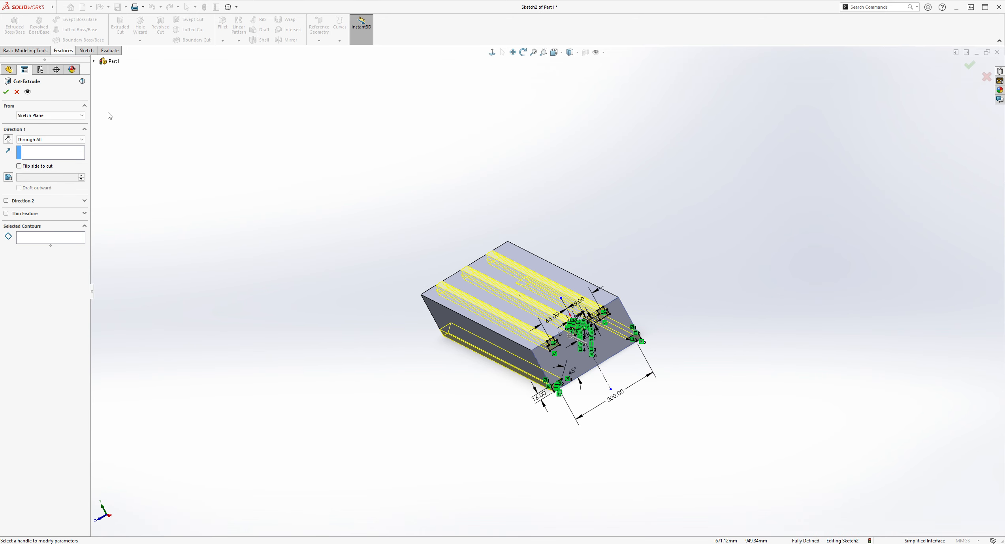
left_click(6, 92)
Step: Open a new sketch on the block's top face, viewed straight on
middle_click_drag(649, 249, 758, 460)
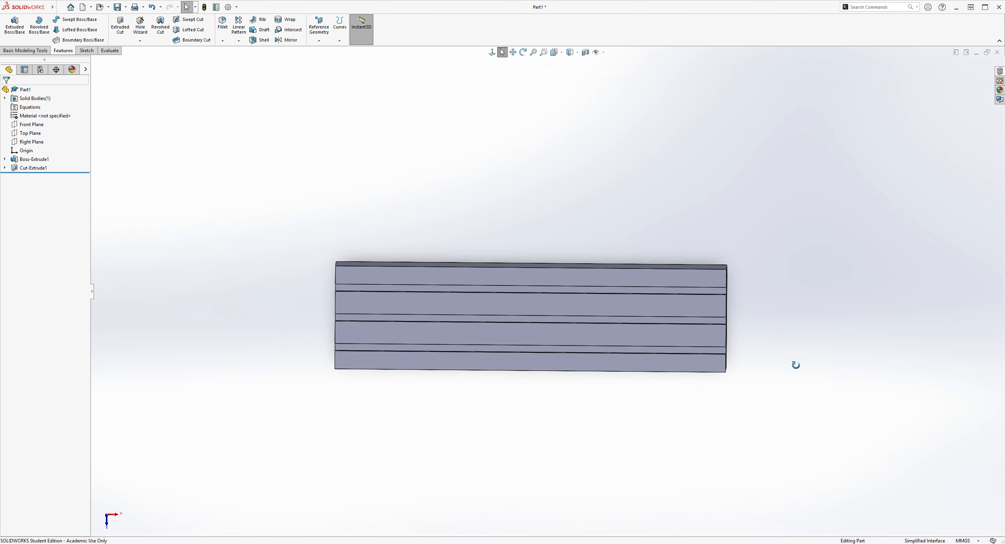
left_click(492, 52)
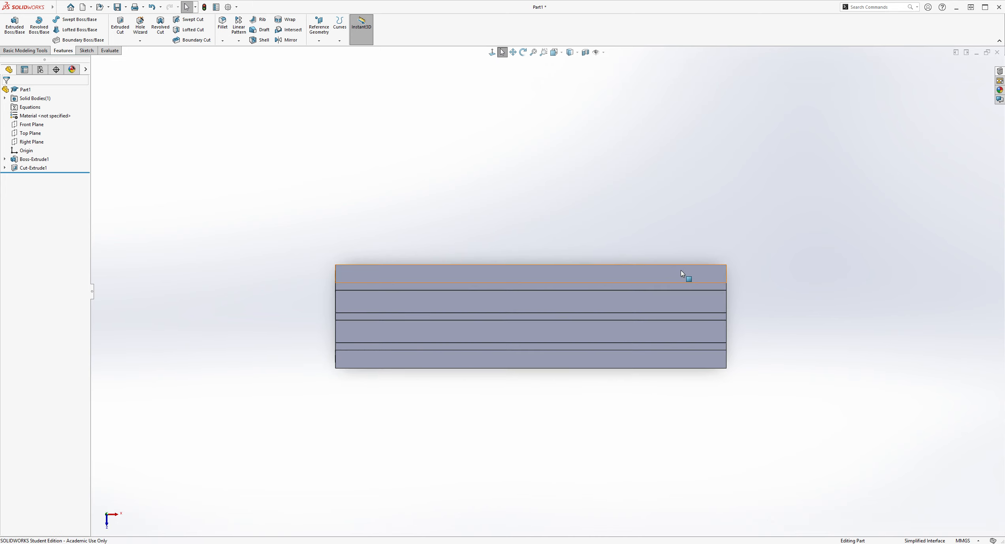
scroll(689, 297, "down", 3)
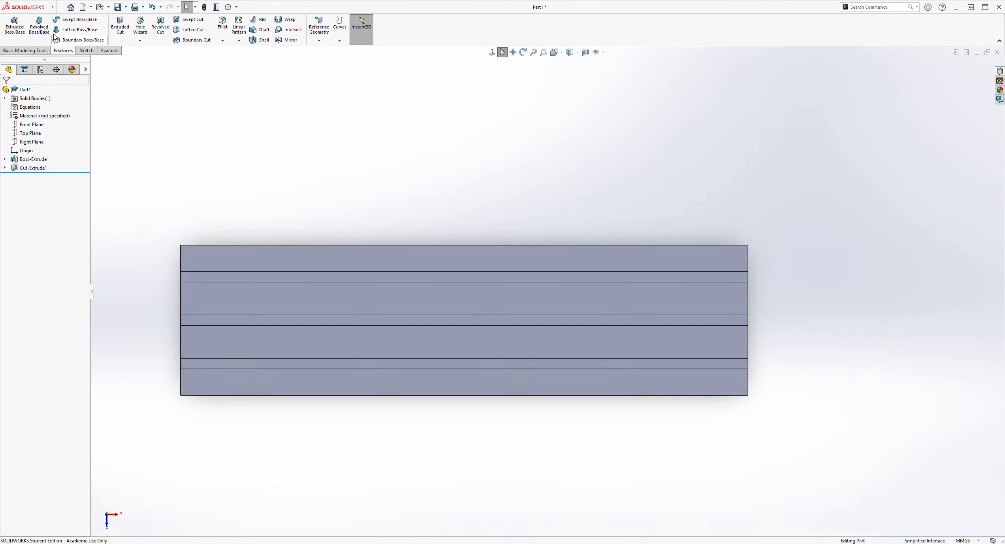
left_click(86, 50)
left_click(11, 24)
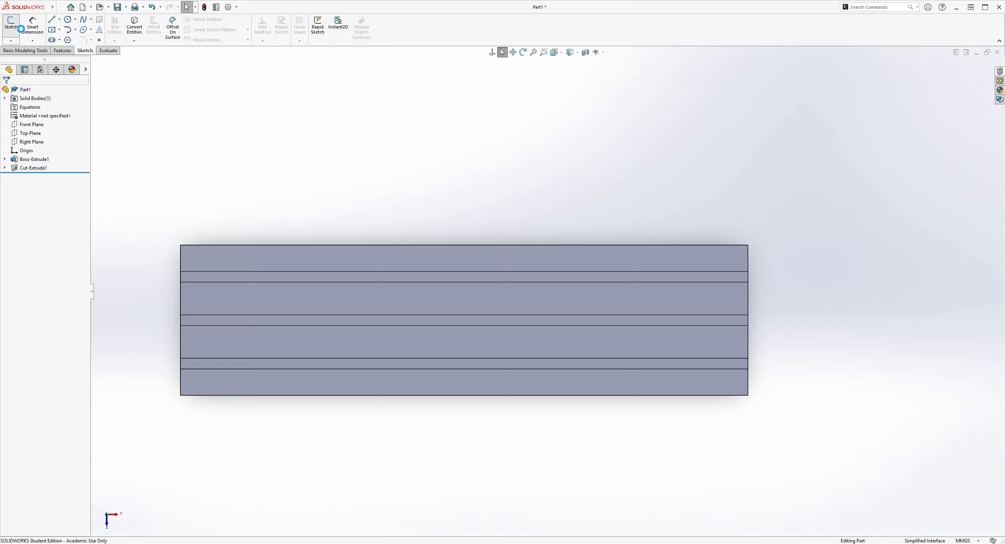
left_click(701, 253)
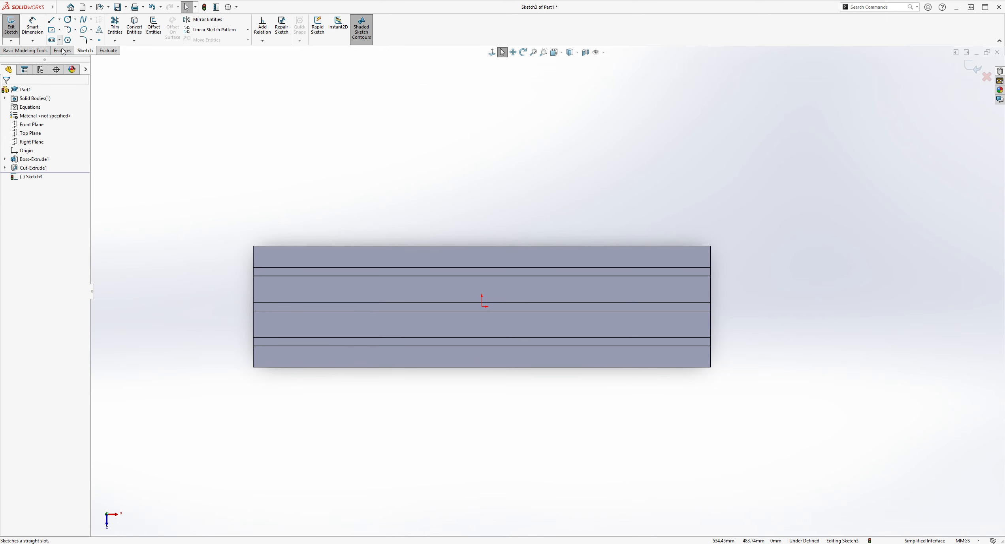
Step: Sketch a vertical straight slot near the block's left end, about 178 mm between arc centers and 41 mm wide
left_click(52, 40)
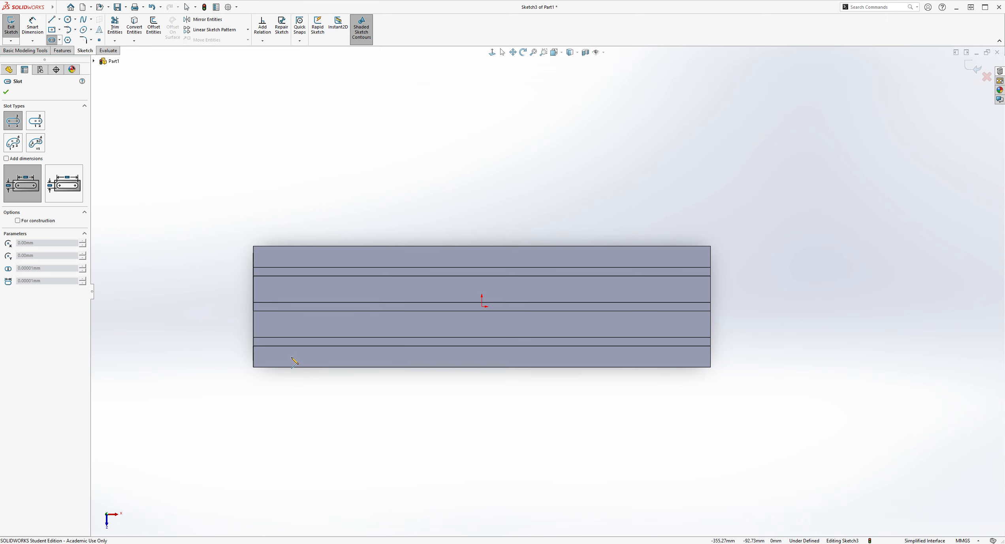
left_click(288, 356)
left_click(287, 260)
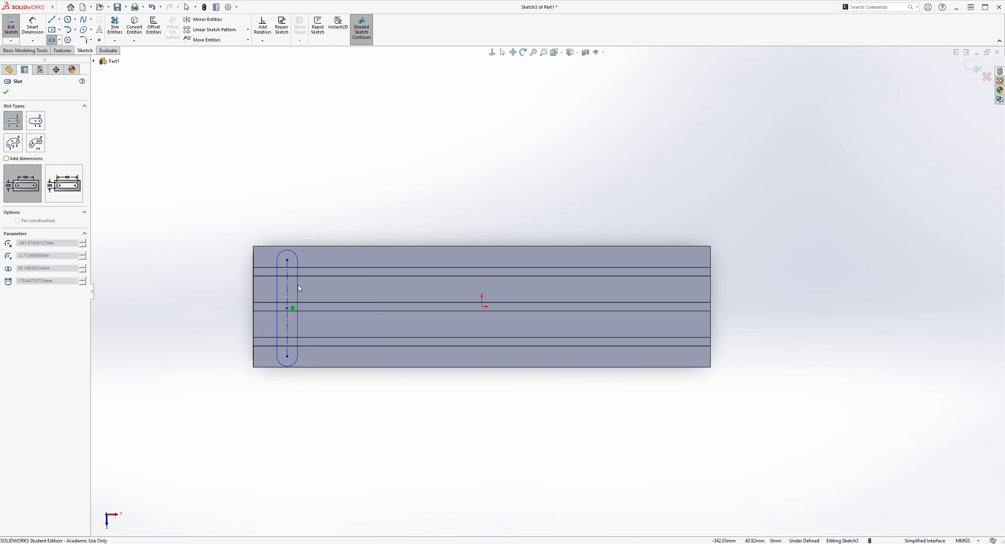
left_click(298, 285)
key("Escape")
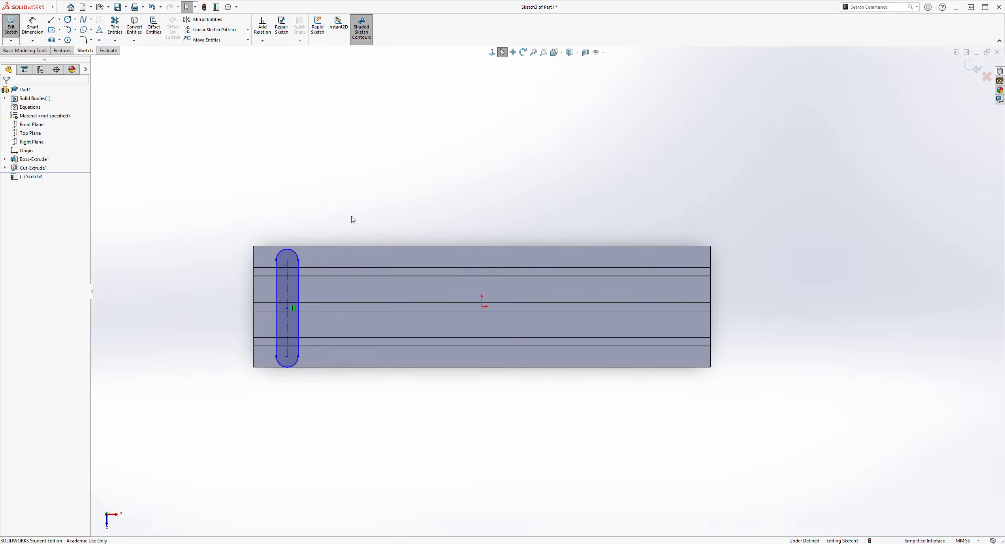
Step: Add a horizontal relation between the slot's center point and the origin
scroll(450, 269, "down", 3)
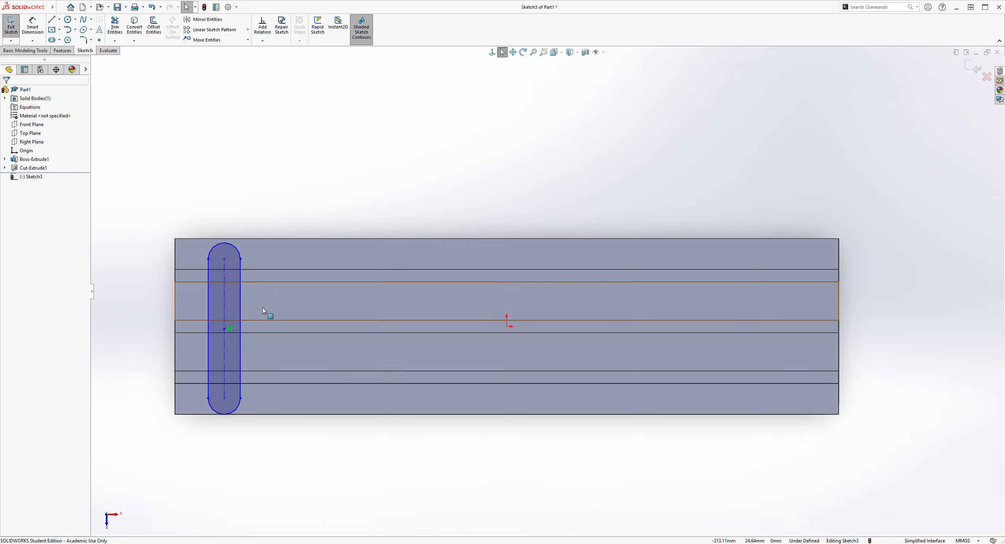
left_click(224, 328)
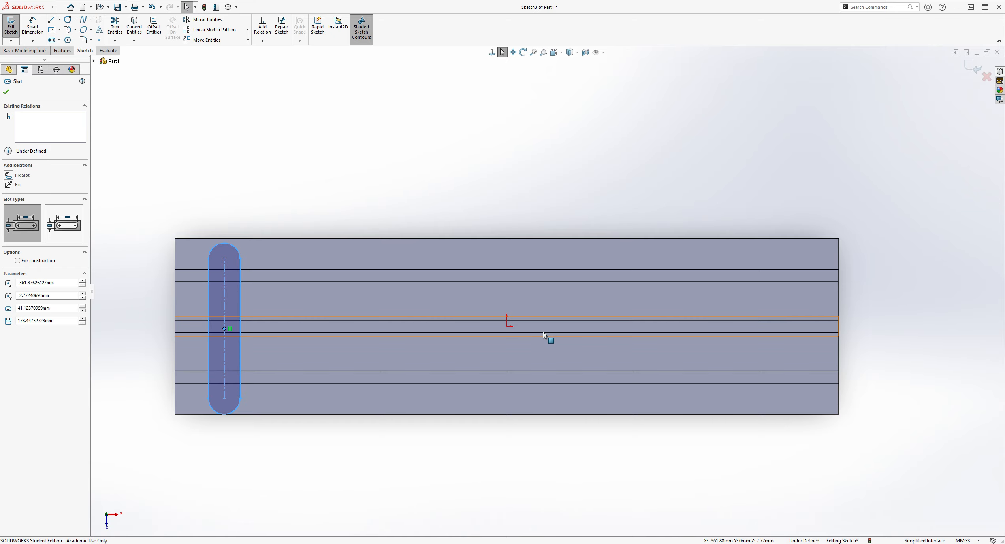
left_click(507, 326, "ctrl")
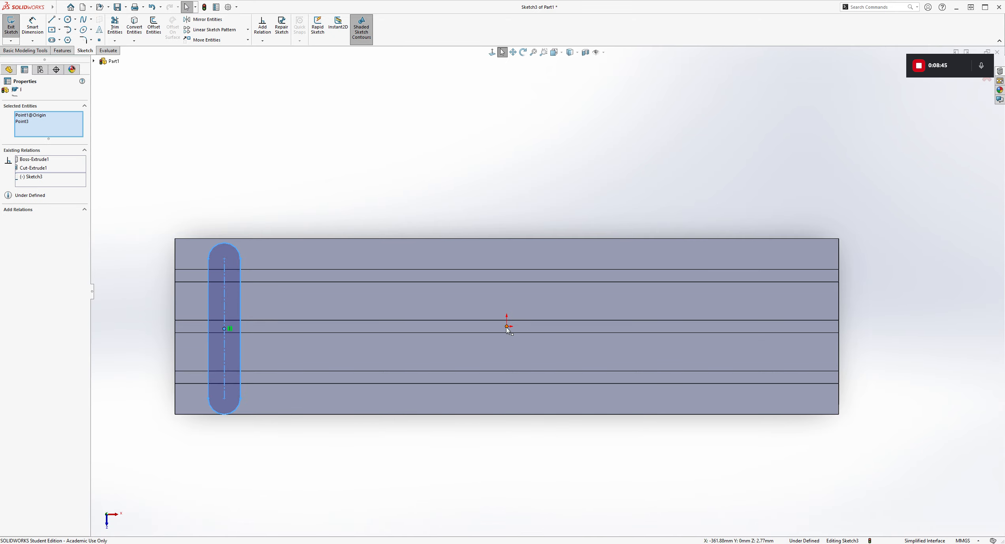
left_click(26, 219)
left_click(556, 191)
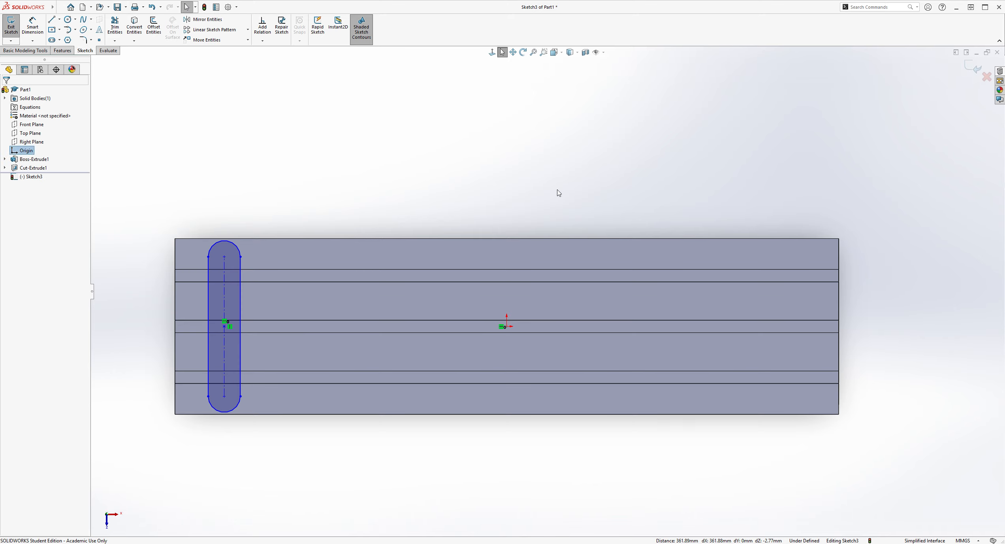
Step: Dimension the width between the slot's two straight sides and set it to 40 mm
left_click(32, 25)
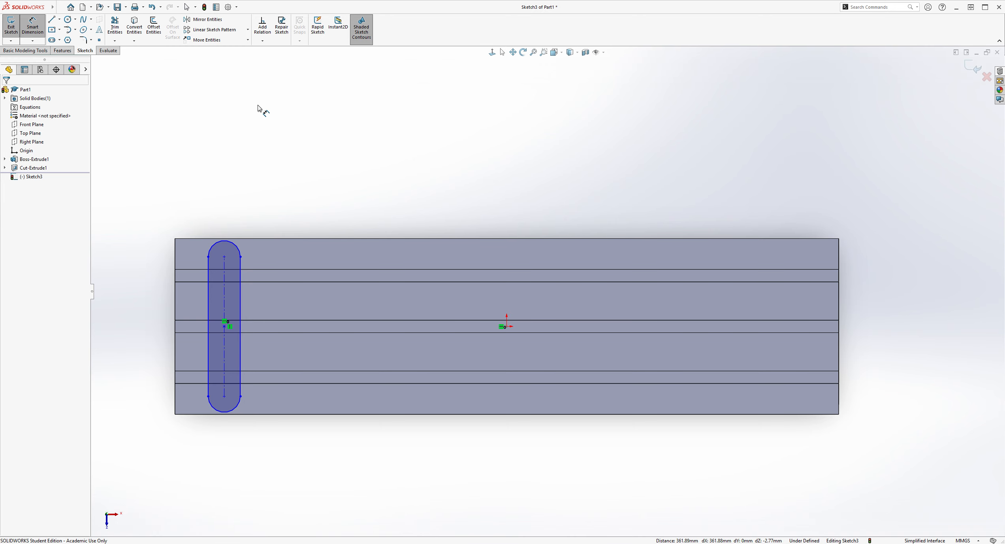
left_click(240, 361)
left_click(209, 359)
left_click(226, 453)
type("40")
key("Return")
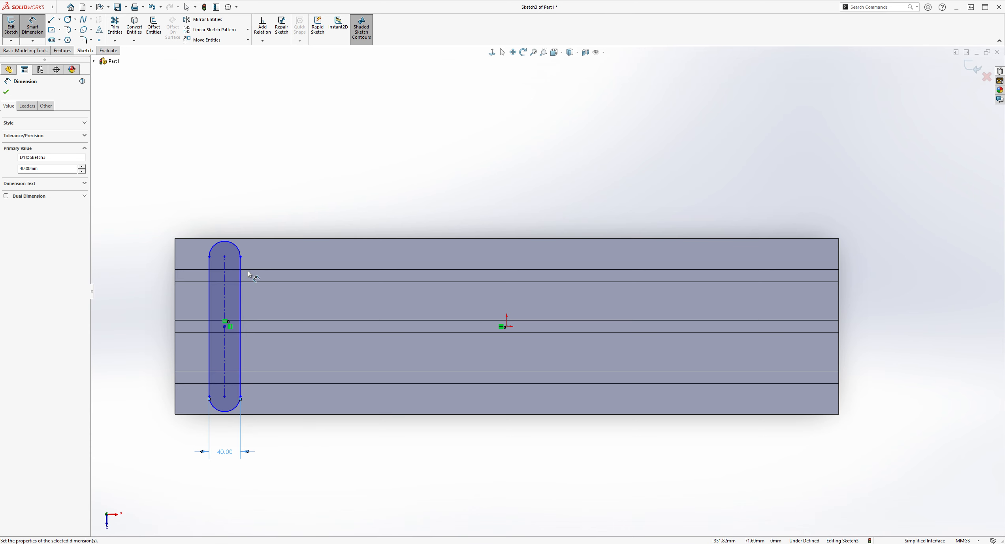
Step: Dimension the distance from the slot's centerline to the block's left edge and set it to 45 mm
left_click(224, 257)
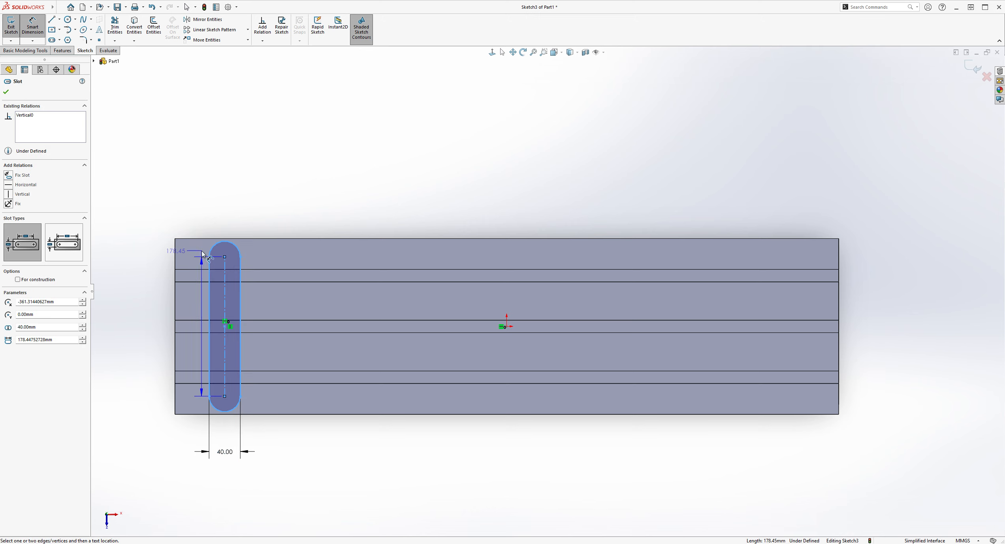
left_click(175, 256)
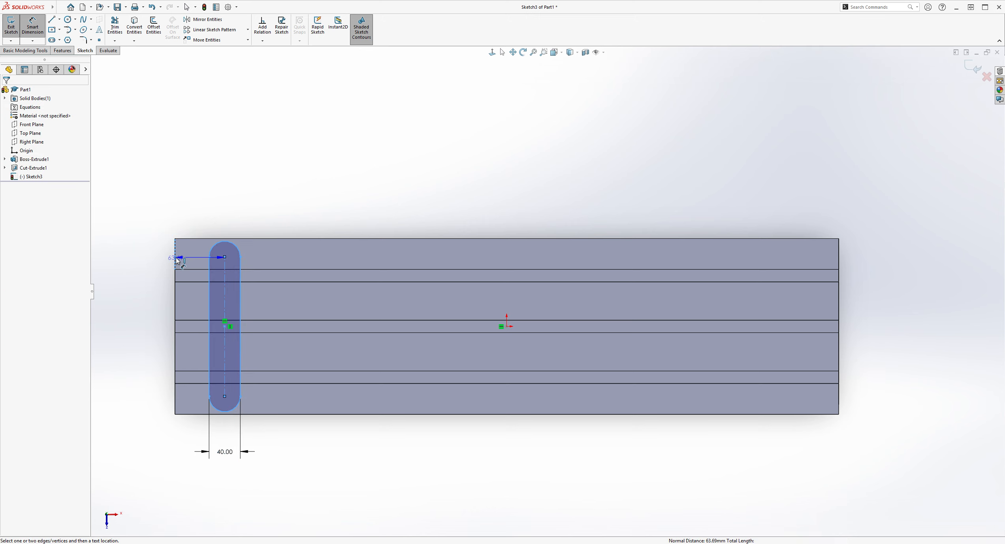
left_click(155, 191)
type("45")
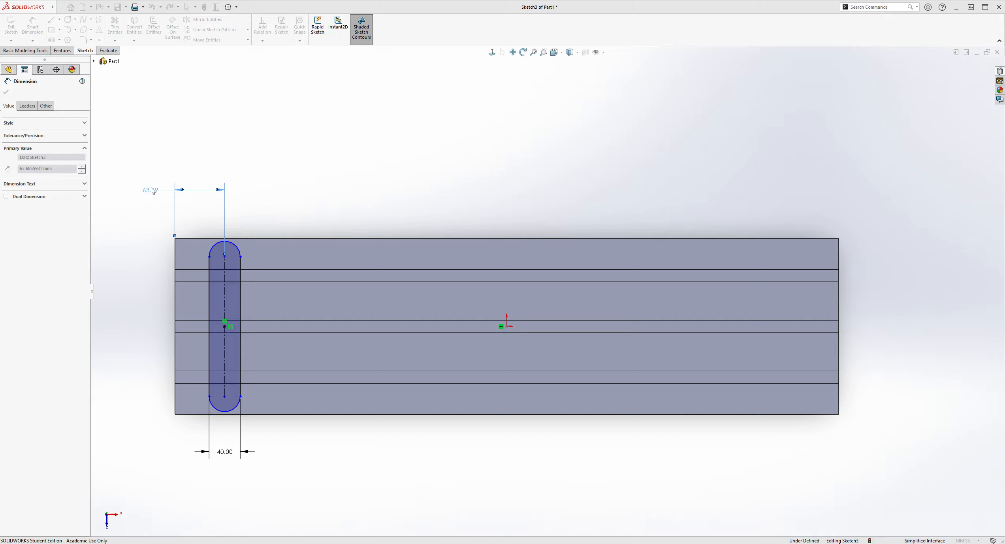
key("Return")
key("Escape")
key("Escape")
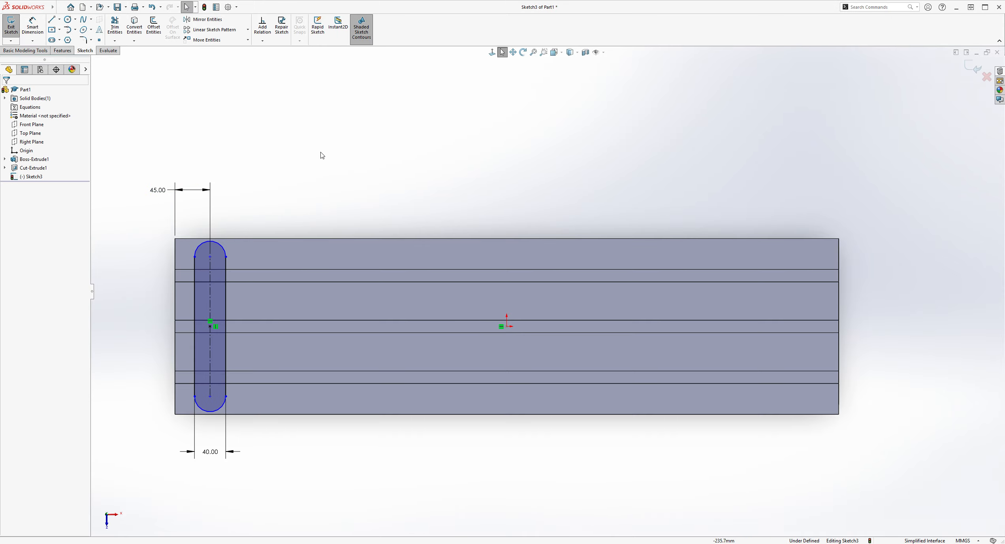
Step: Dimension the distance between the slot's two arc centers and set it to 165 mm
left_click(33, 24)
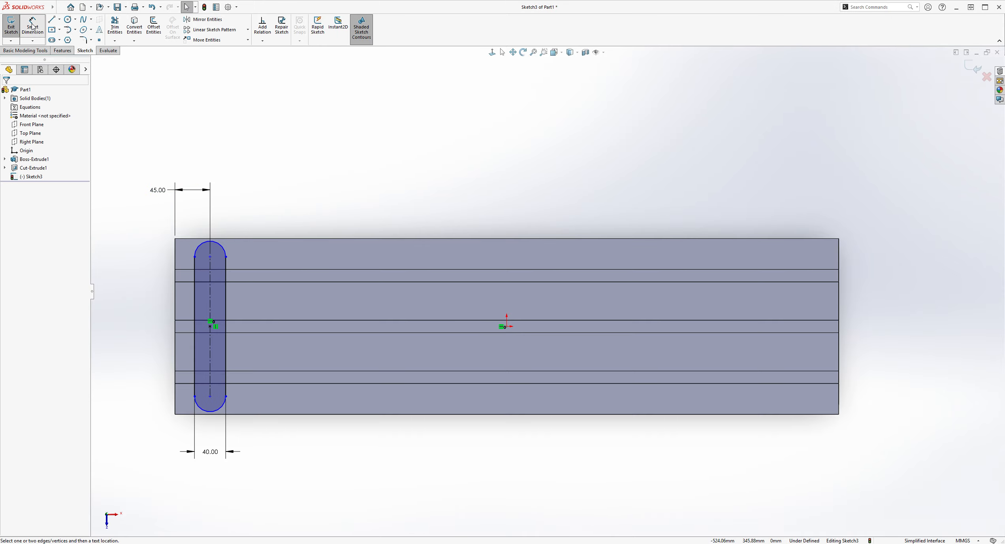
left_click(210, 264)
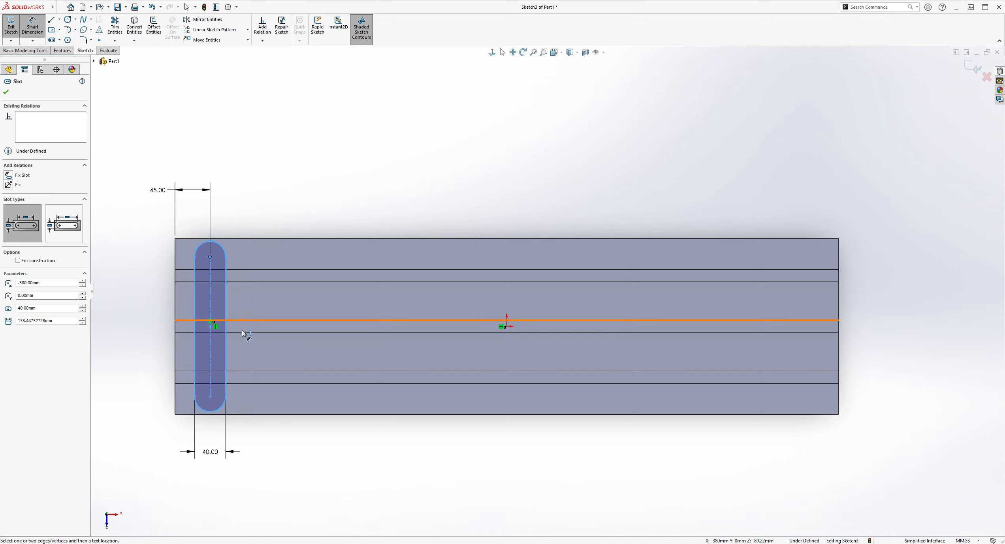
left_click(212, 402)
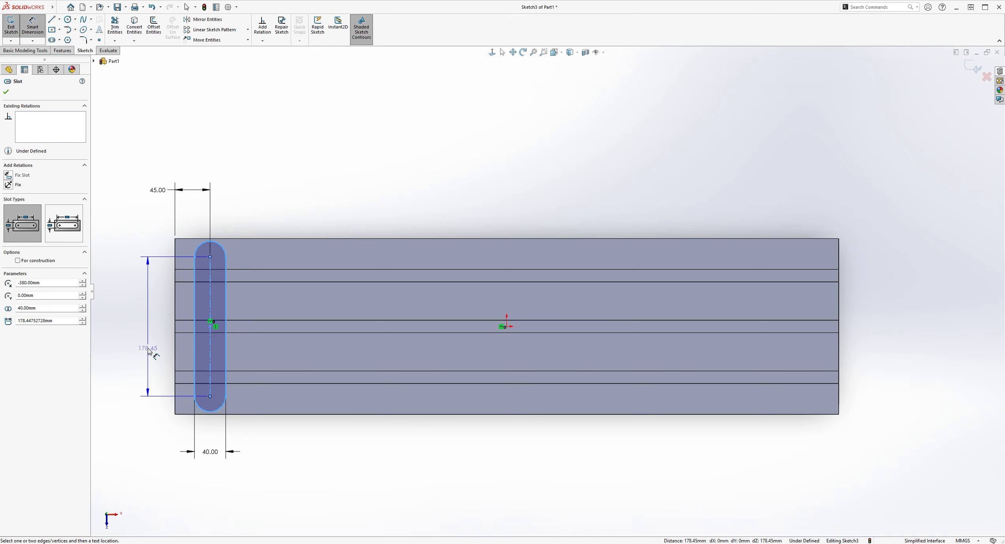
left_click(149, 351)
type("165")
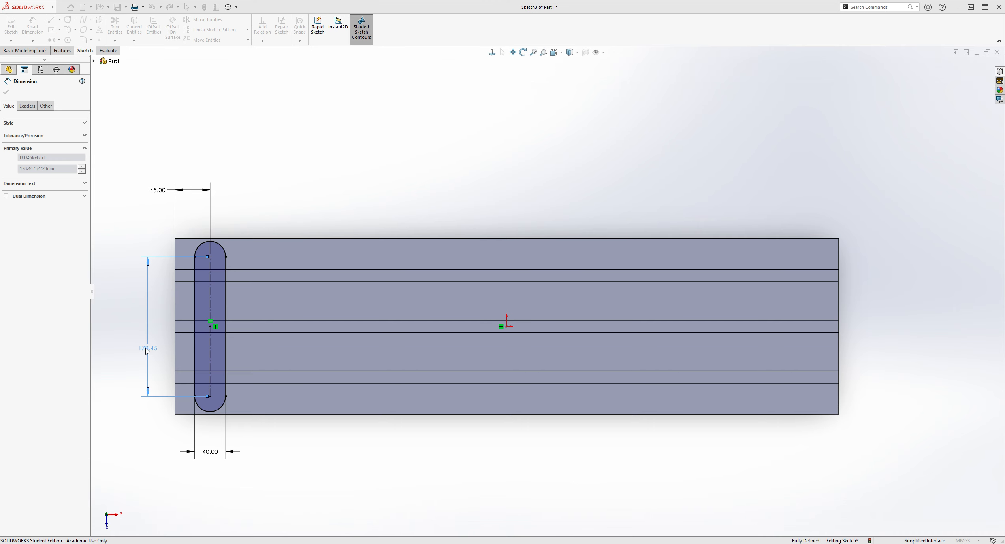
key("Return")
key("Escape")
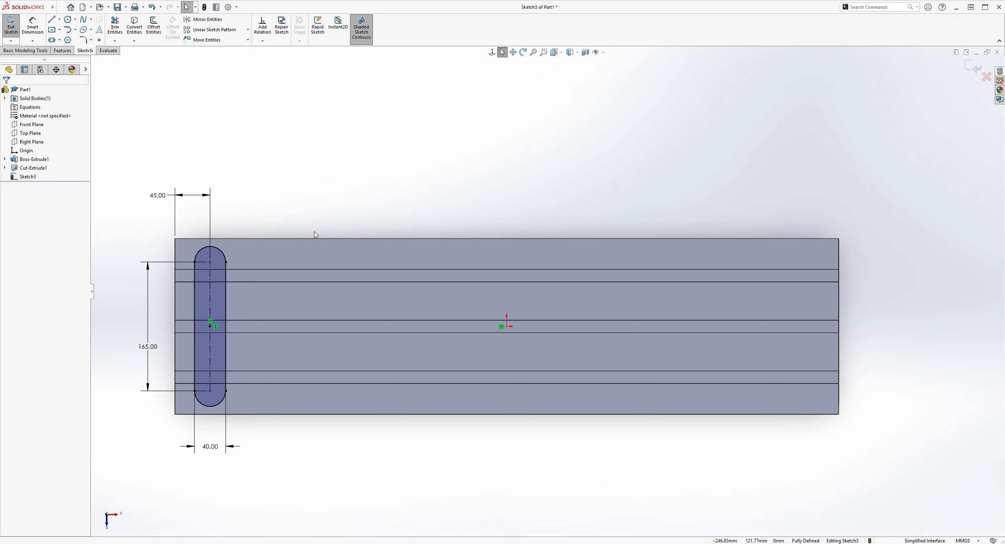
Step: Draw a vertical construction centerline through the origin, extending past both long edges of the block
key("z")
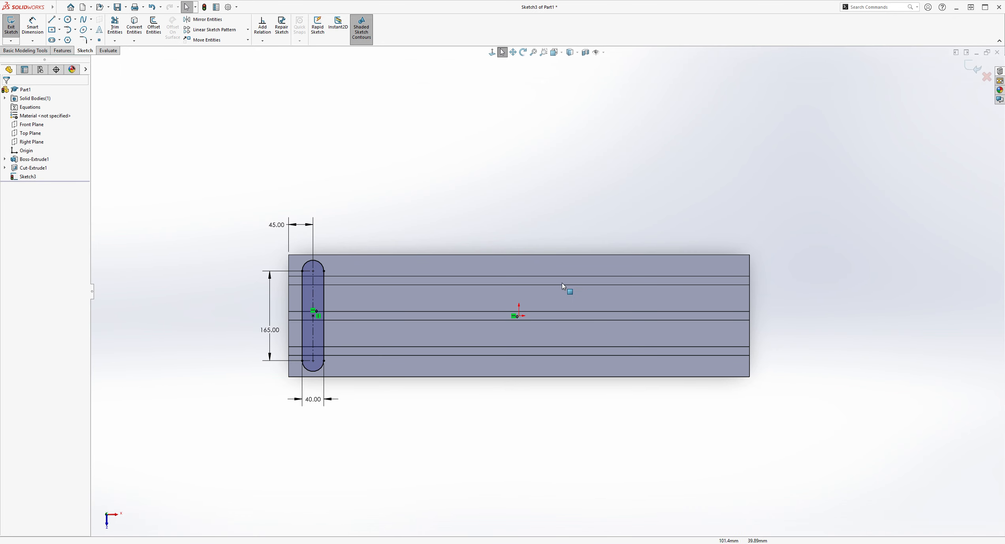
left_click(64, 40)
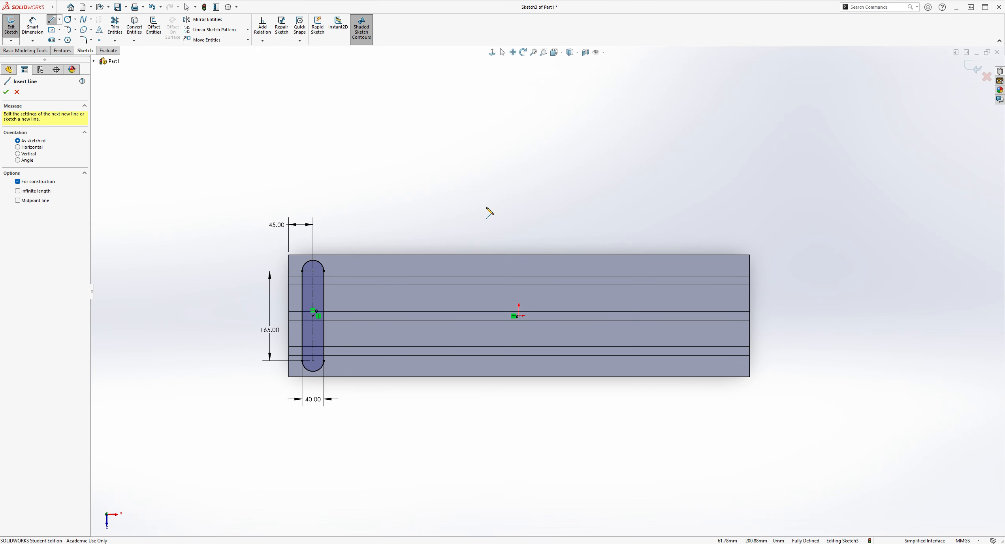
mouse_move(519, 194)
left_mouse_down()
mouse_move(549, 472)
mouse_move(519, 465)
left_mouse_up()
key("Escape")
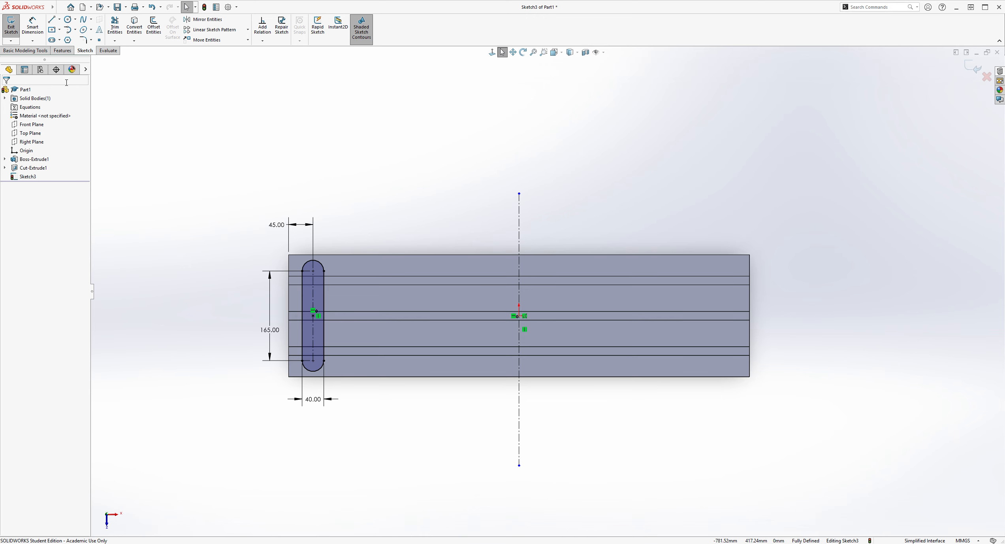
Step: Mirror the straight slot about the vertical construction centerline to copy it to the opposite end of the block
left_click(220, 24)
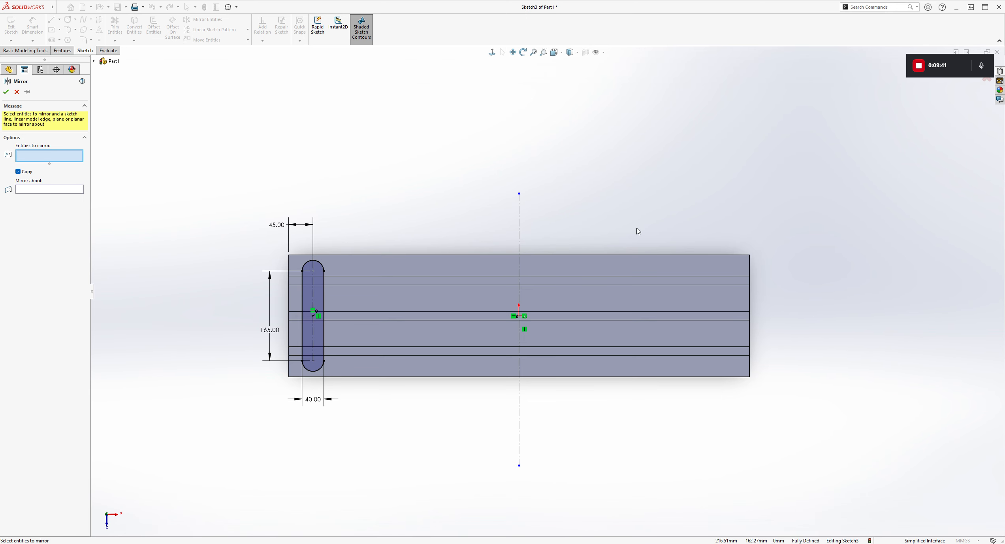
scroll(632, 226, "down", 2)
left_click(185, 325)
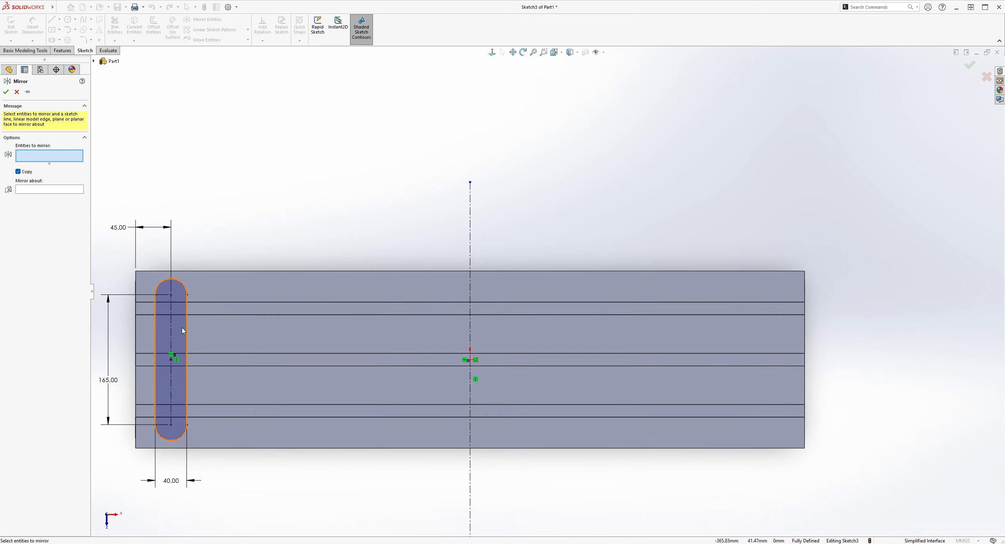
right_click(385, 212)
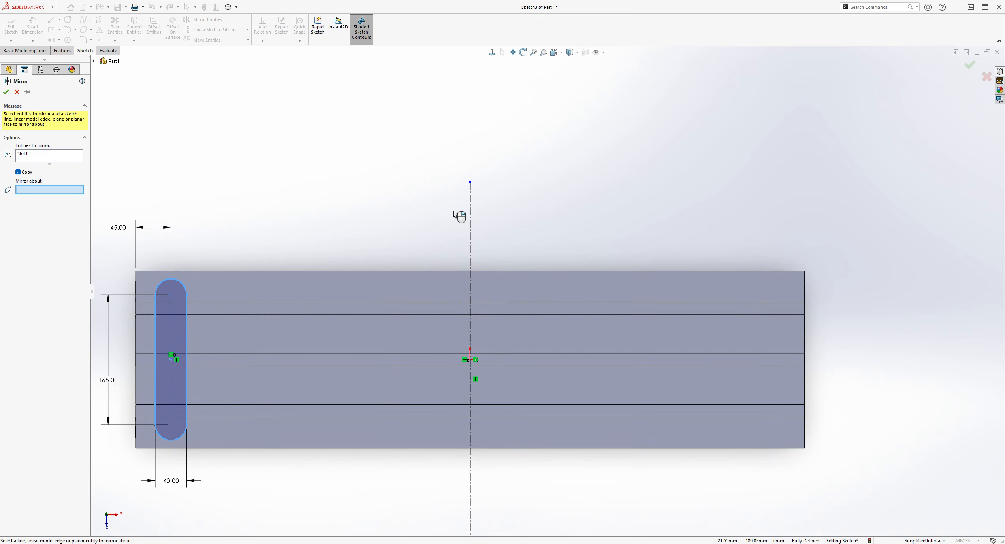
left_click(470, 223)
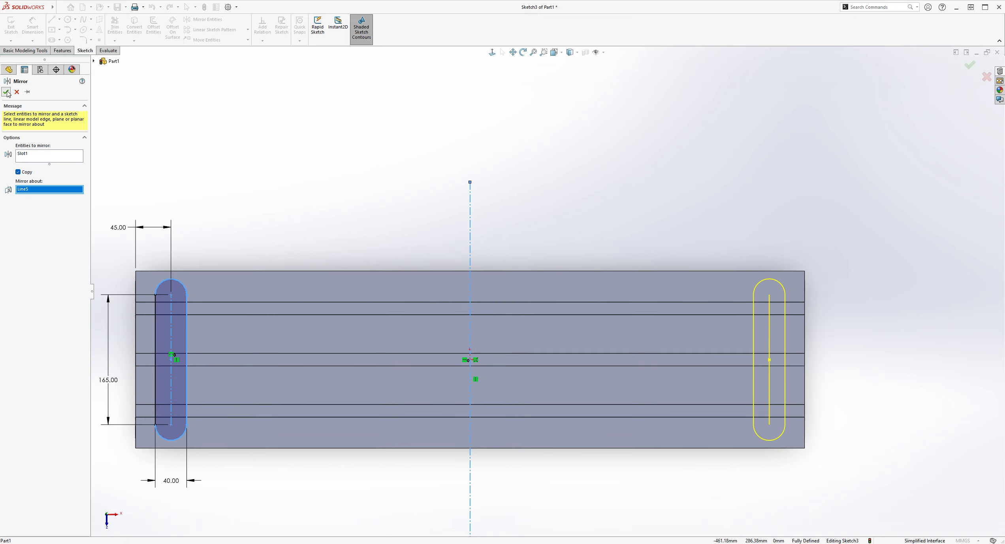
left_click(20, 91)
Step: Extrude-cut both straight slots from the top face with the Up To Surface end condition, ending at the floor face of a T-slot
scroll(723, 201, "up", 1)
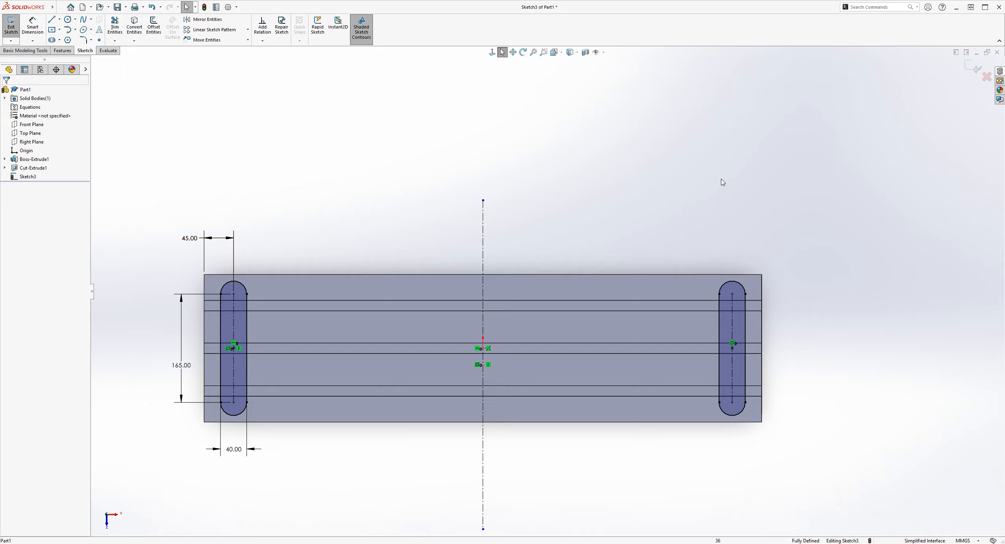
middle_click_drag(707, 227, 617, 155)
scroll(561, 361, "up", 5)
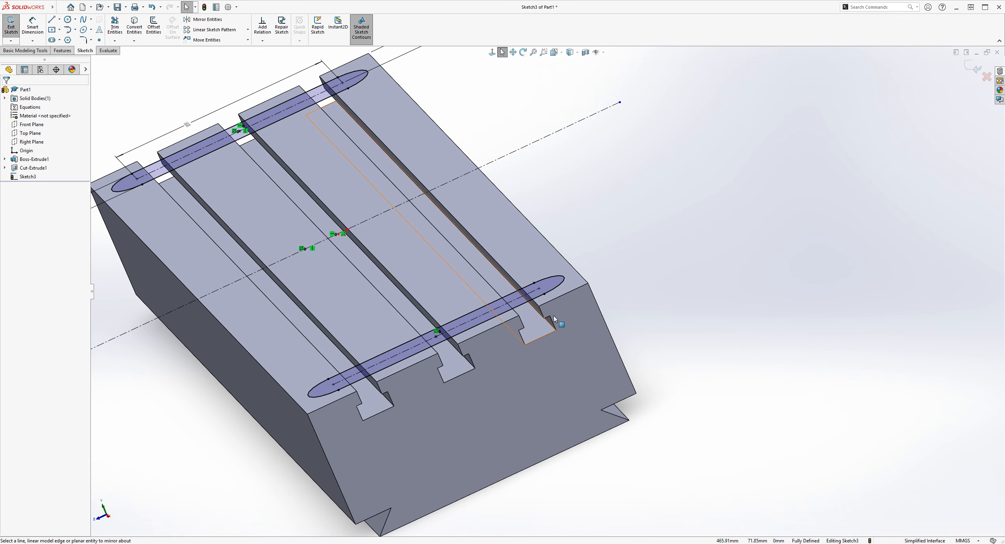
left_click(62, 51)
left_click(120, 27)
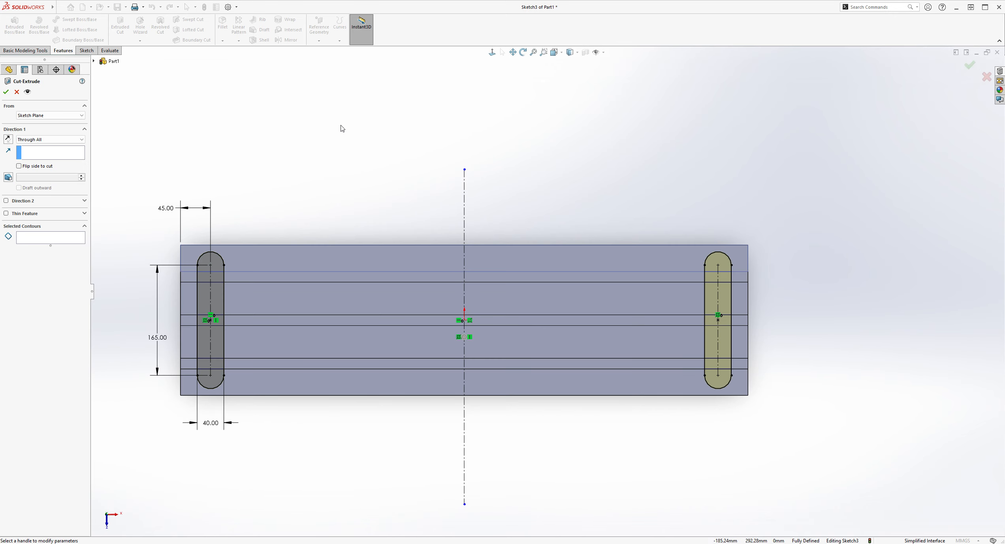
middle_click_drag(673, 146, 657, 184)
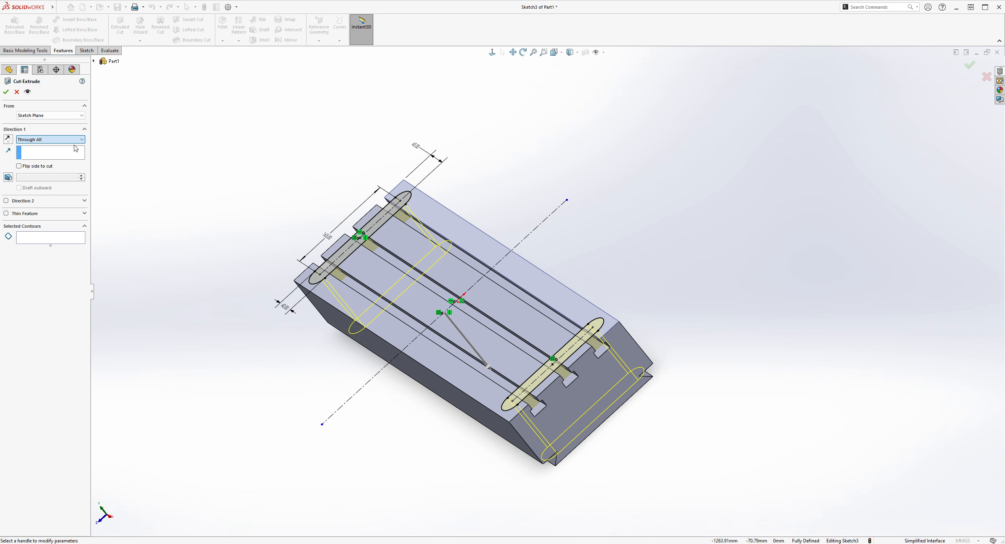
left_click(47, 169)
scroll(675, 394, "down", 3)
scroll(619, 348, "down", 3)
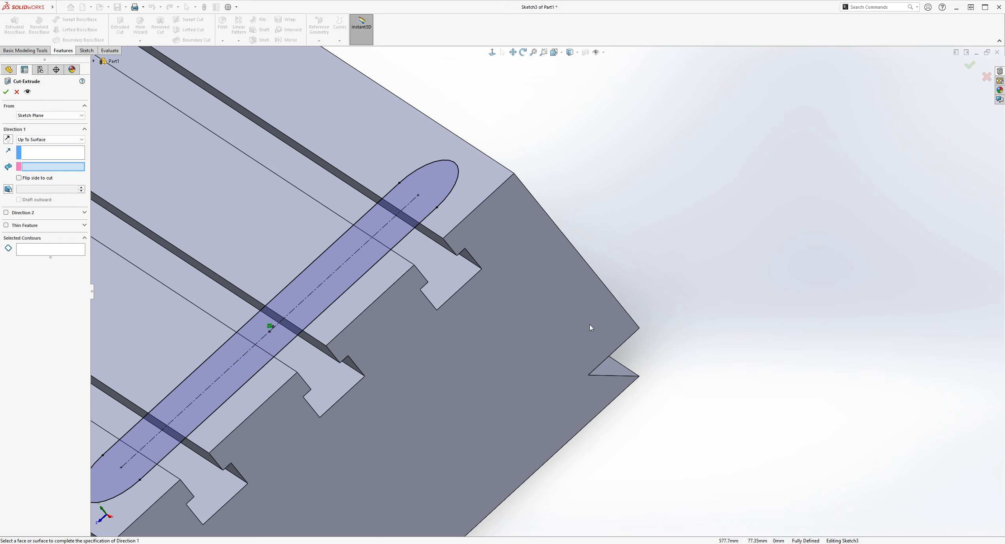
left_click(451, 276)
scroll(644, 340, "up", 3)
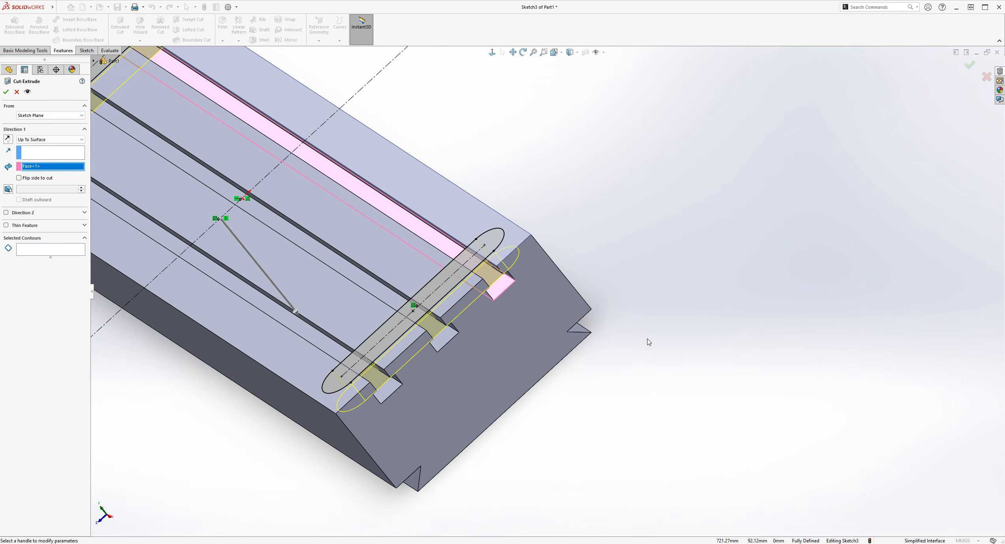
scroll(548, 293, "up", 2)
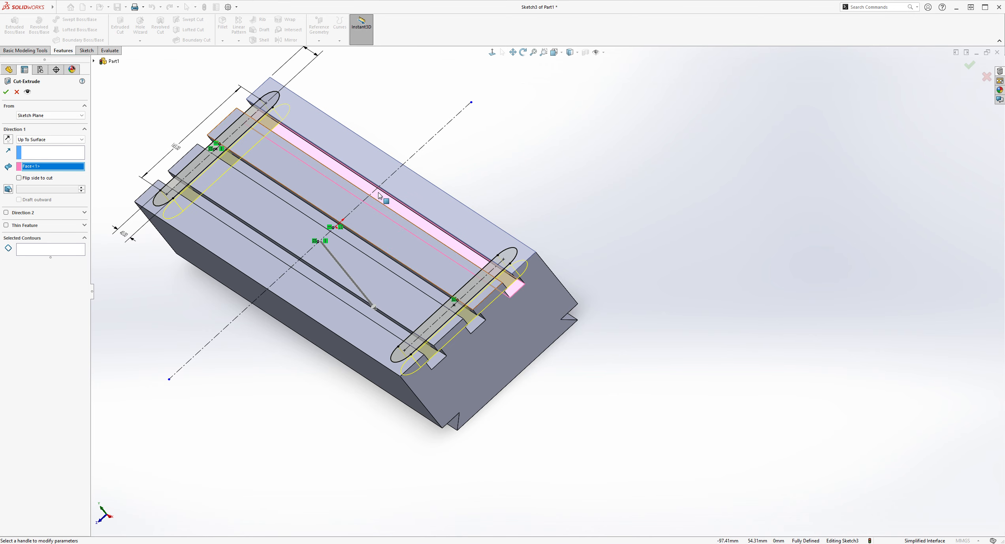
scroll(615, 277, "down", 3)
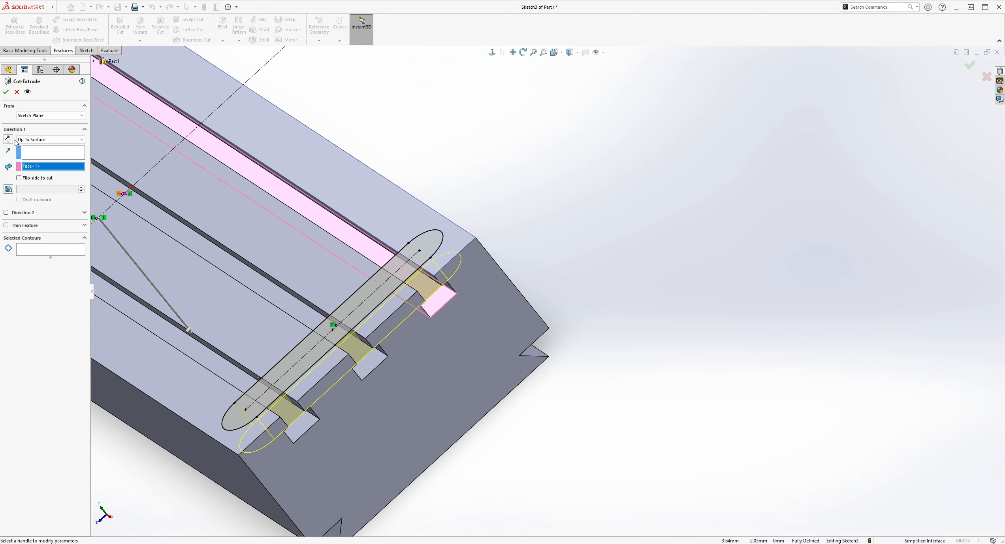
left_click(5, 91)
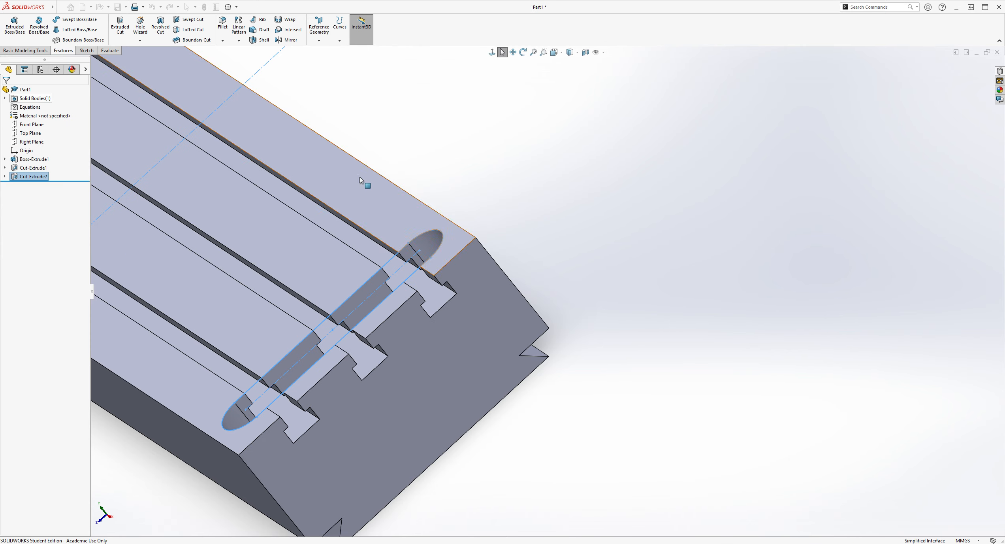
mouse_move(582, 259)
middle_mouse_down()
mouse_move(704, 270)
mouse_move(601, 347)
mouse_move(596, 320)
mouse_move(500, 231)
mouse_move(533, 144)
mouse_move(523, 206)
mouse_move(530, 287)
mouse_move(540, 285)
middle_mouse_up()
key("Escape")
scroll(705, 270, "up", 5)
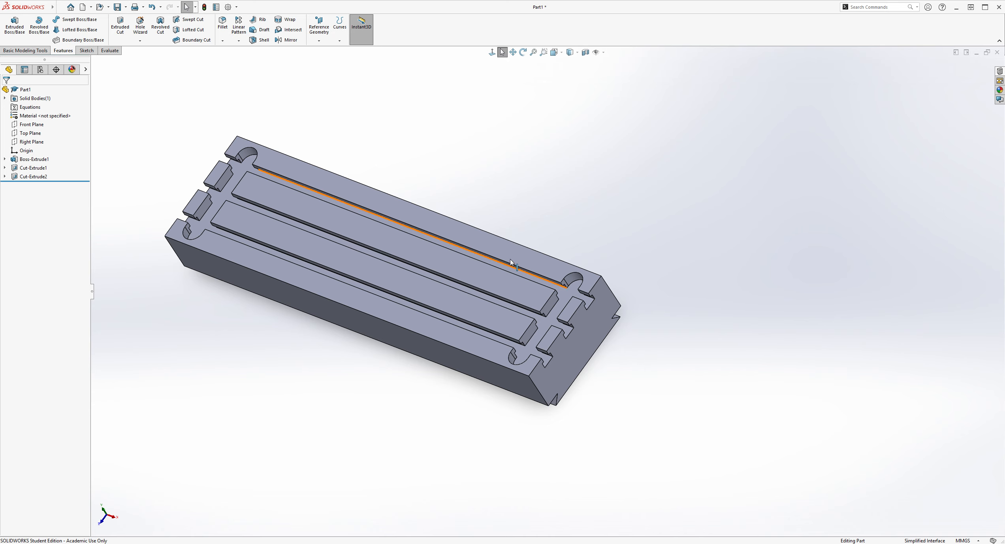
left_click(112, 52)
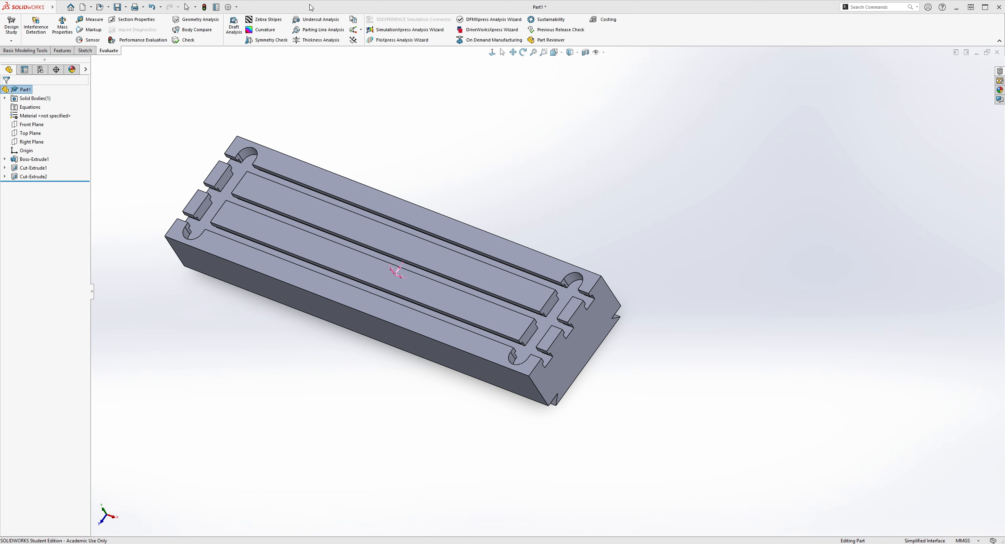
left_click(750, 226)
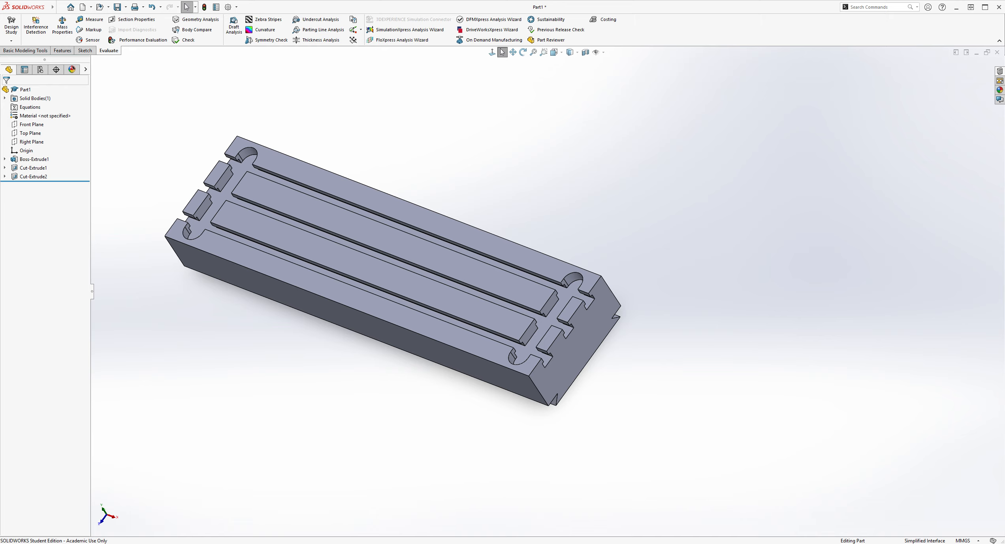